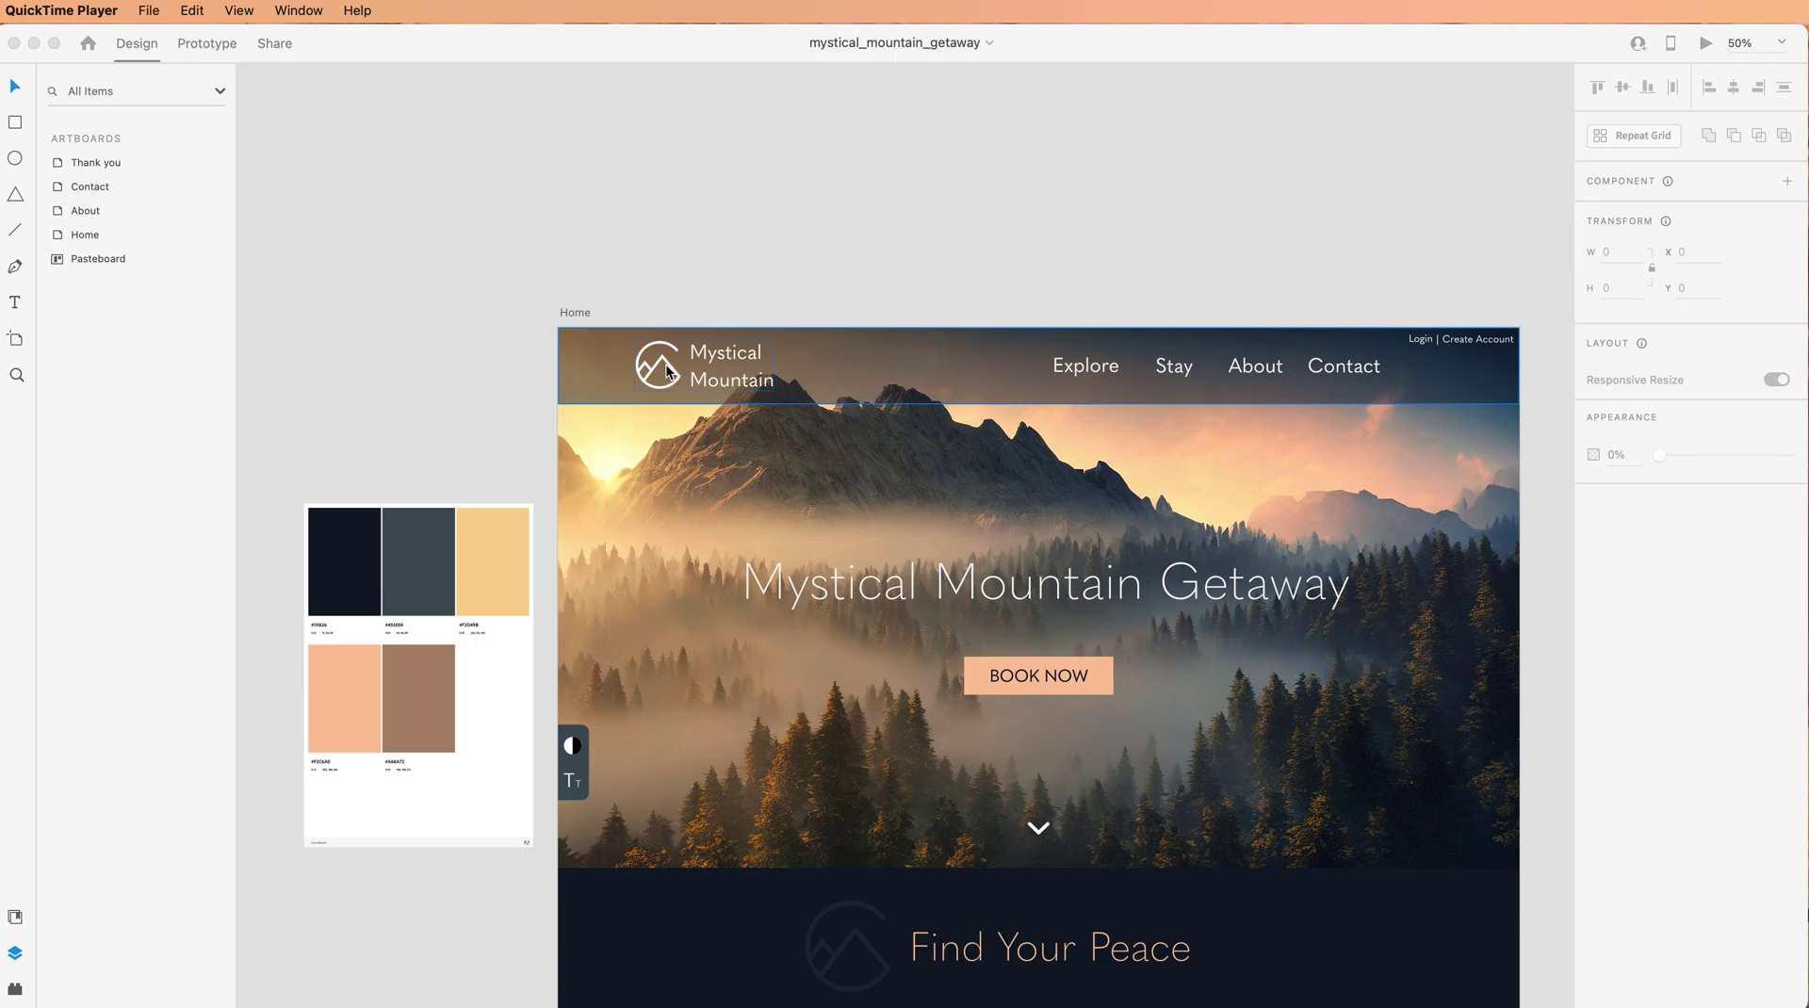
Show the About nav component's Hover State with its dark fill on the Home artboard.
left_click(1253, 377)
double_click(1252, 377)
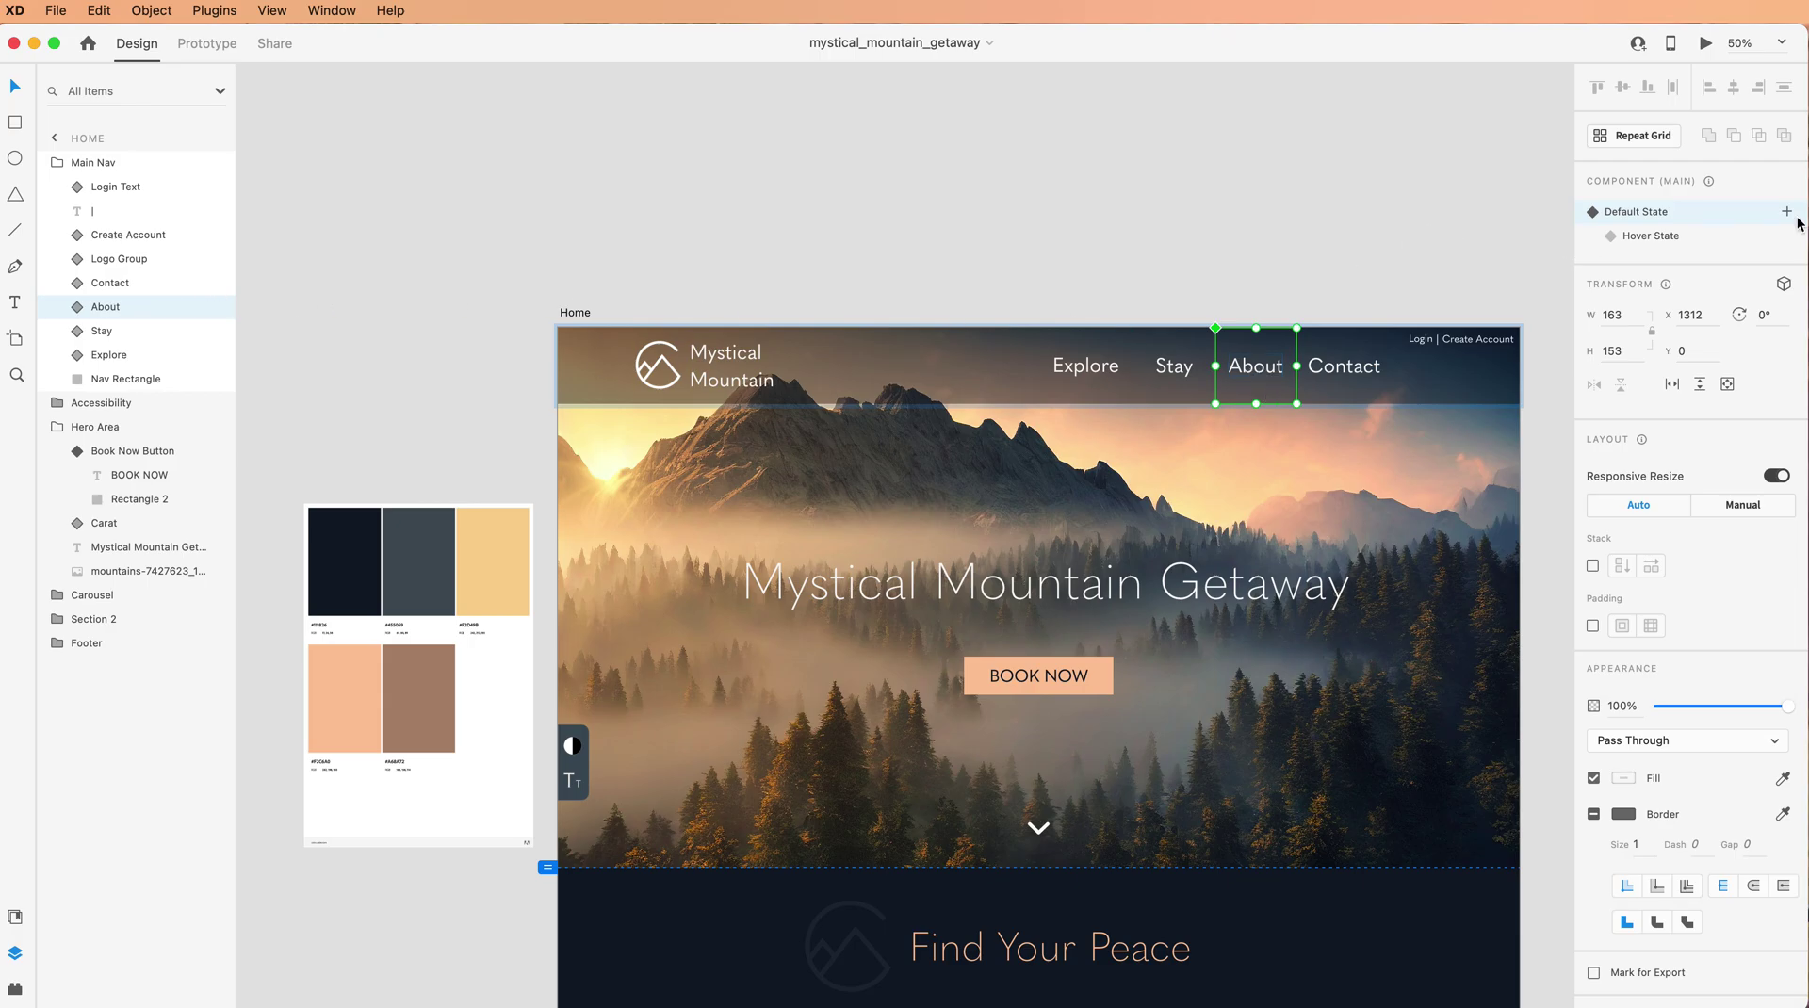
left_click(1625, 243)
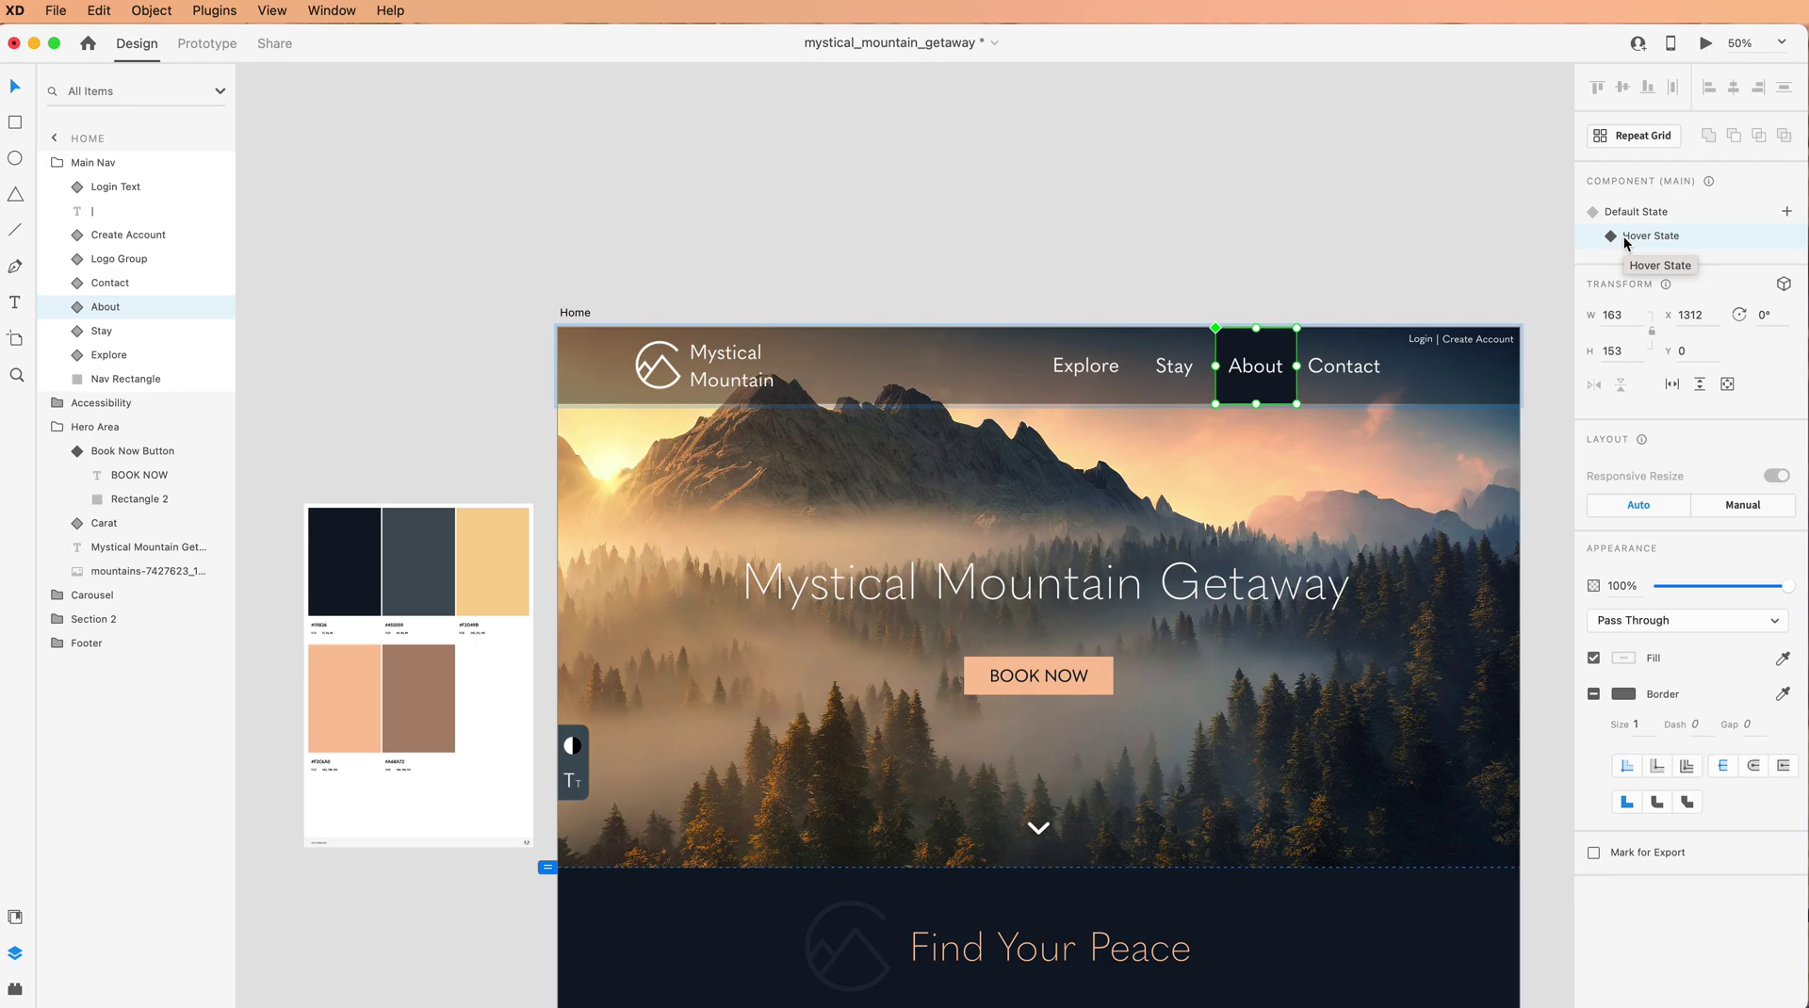
Give the About hover state a Tap transition to the About artboard, then save.
left_click(205, 45)
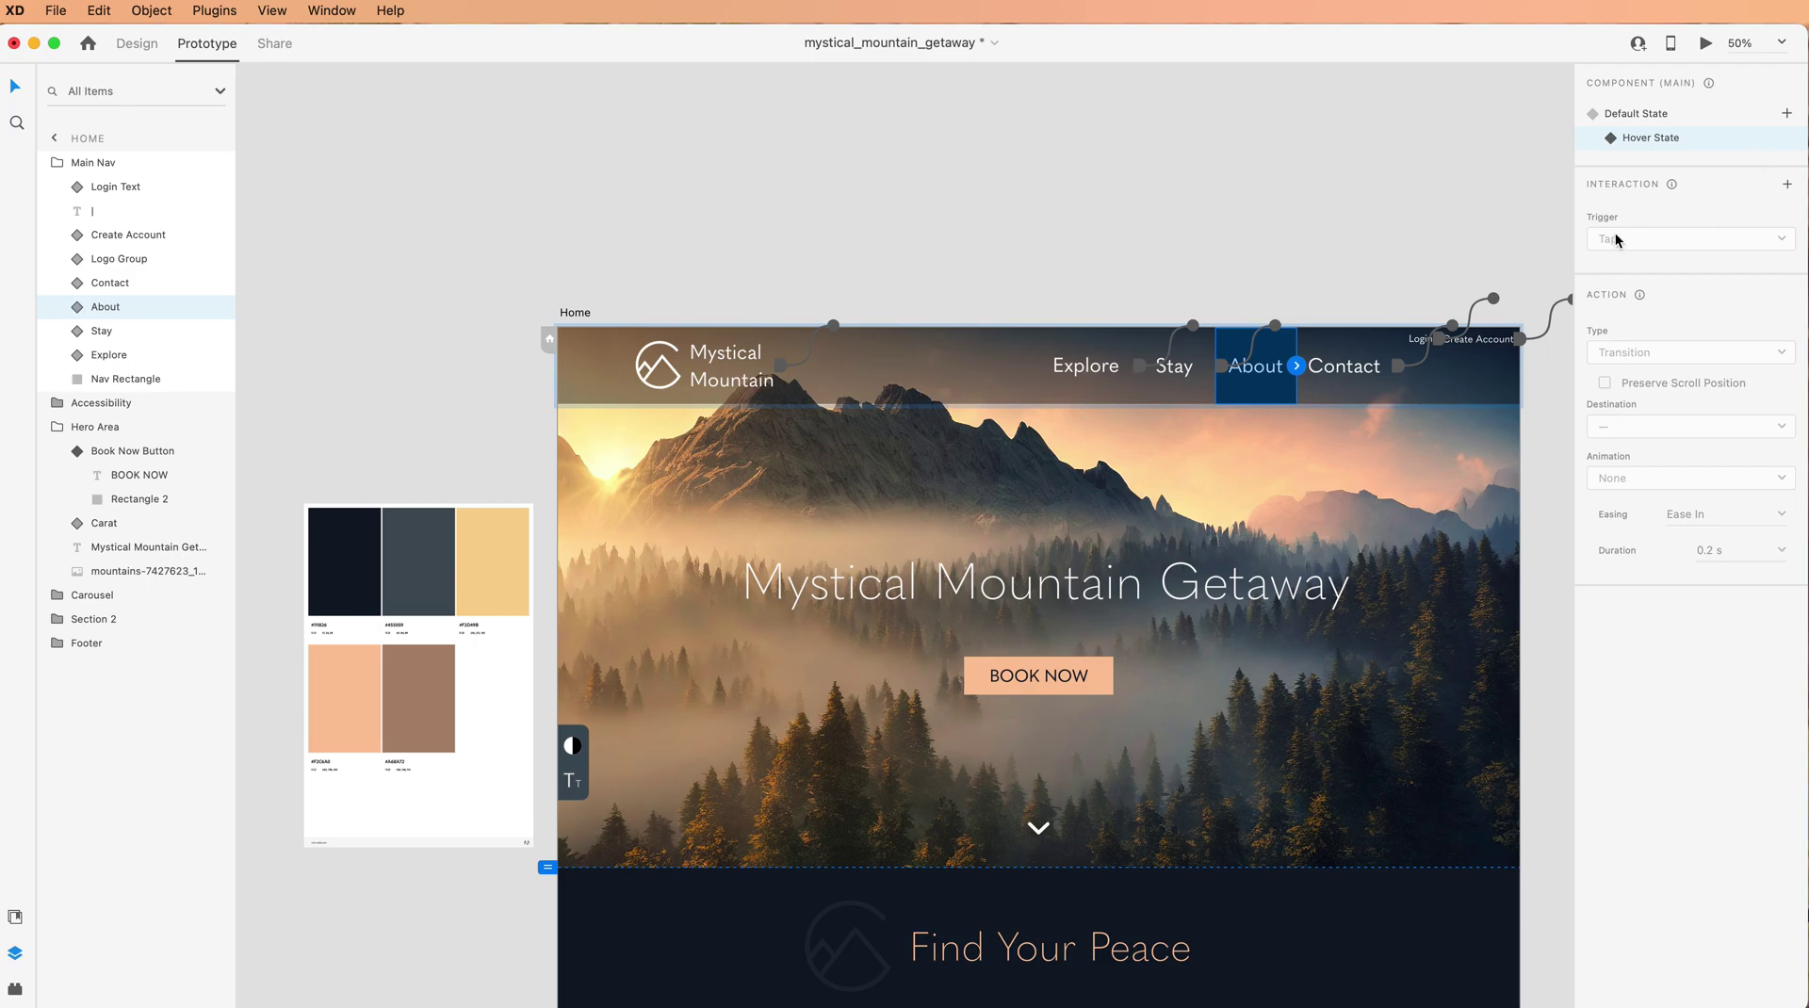
left_click(1788, 186)
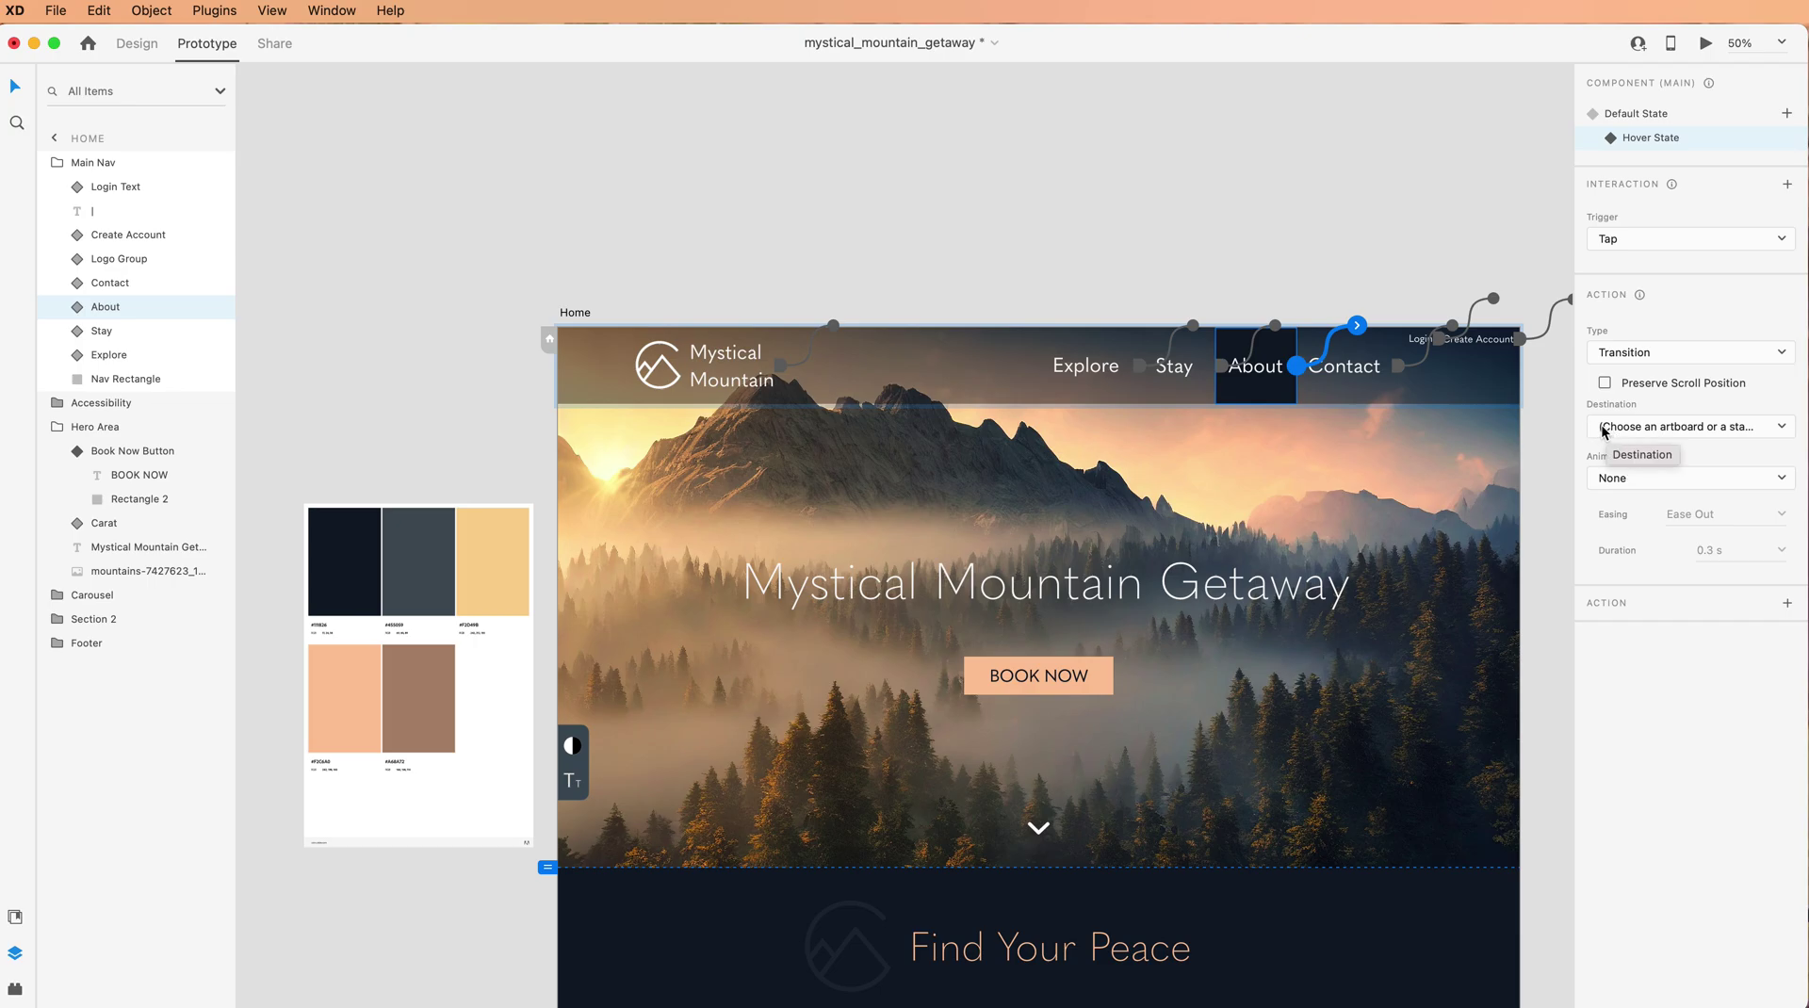
left_click(1637, 429)
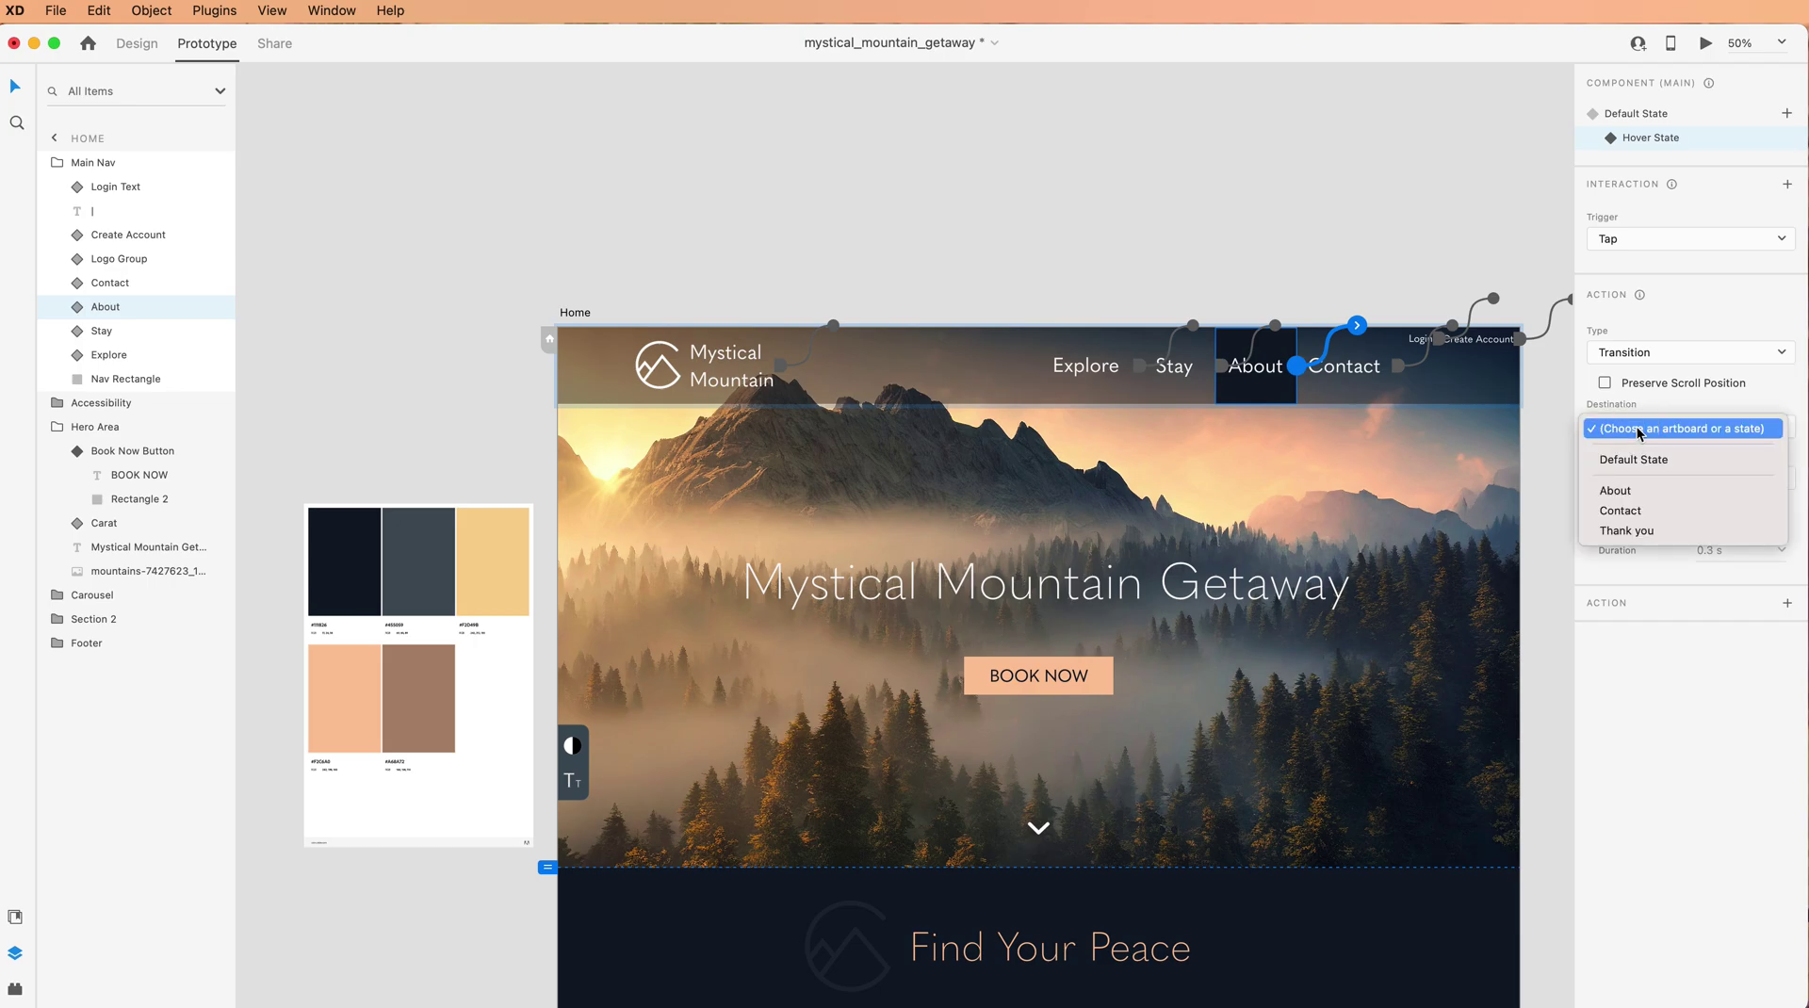
left_click(1627, 492)
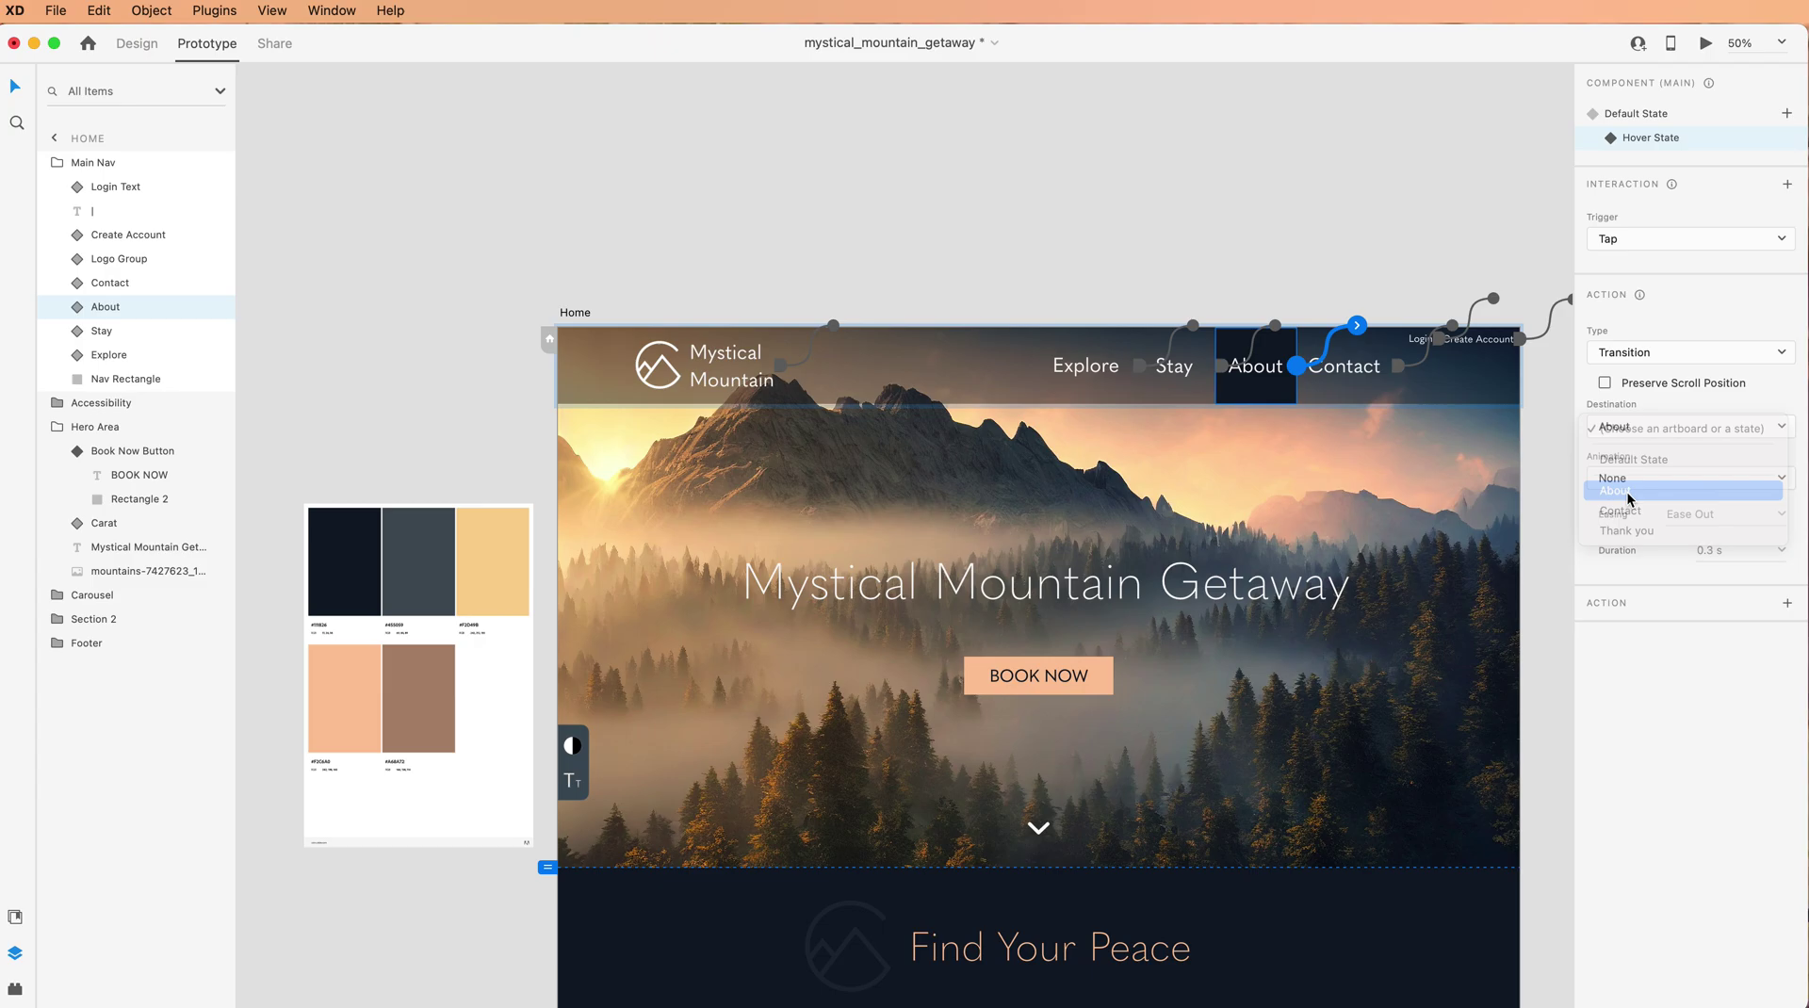
left_click(1633, 112)
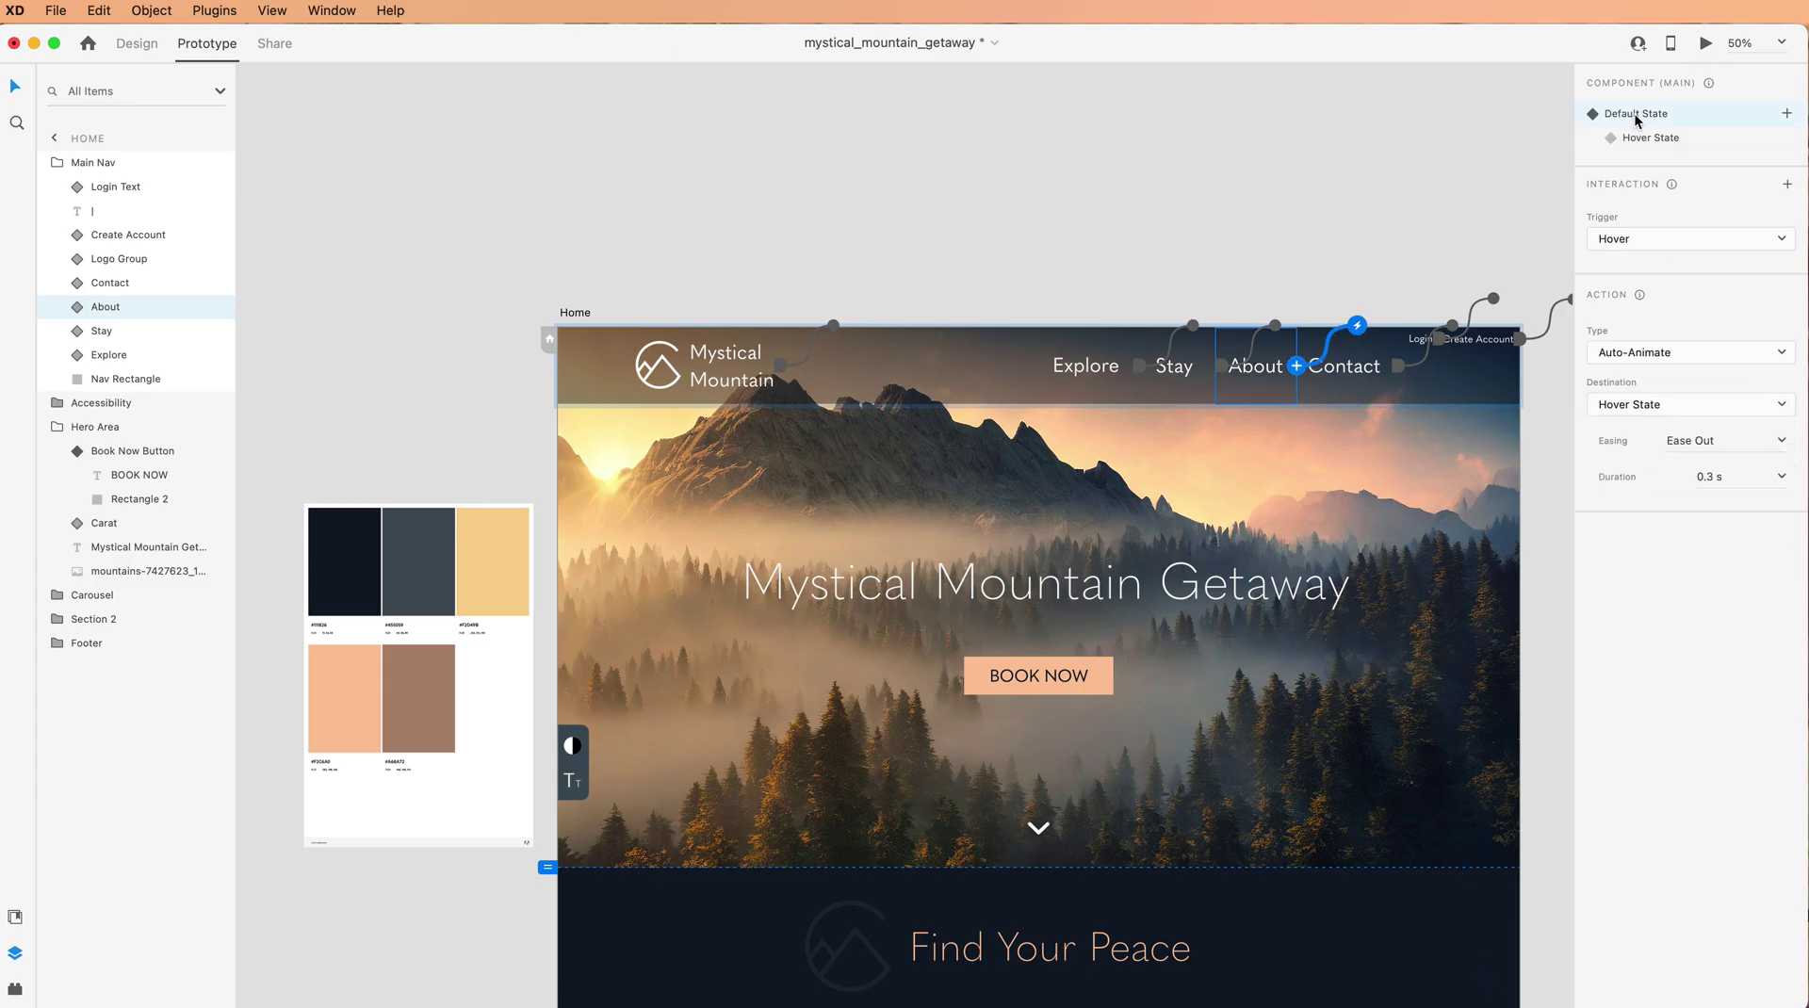
key("super+s")
left_click(1707, 45)
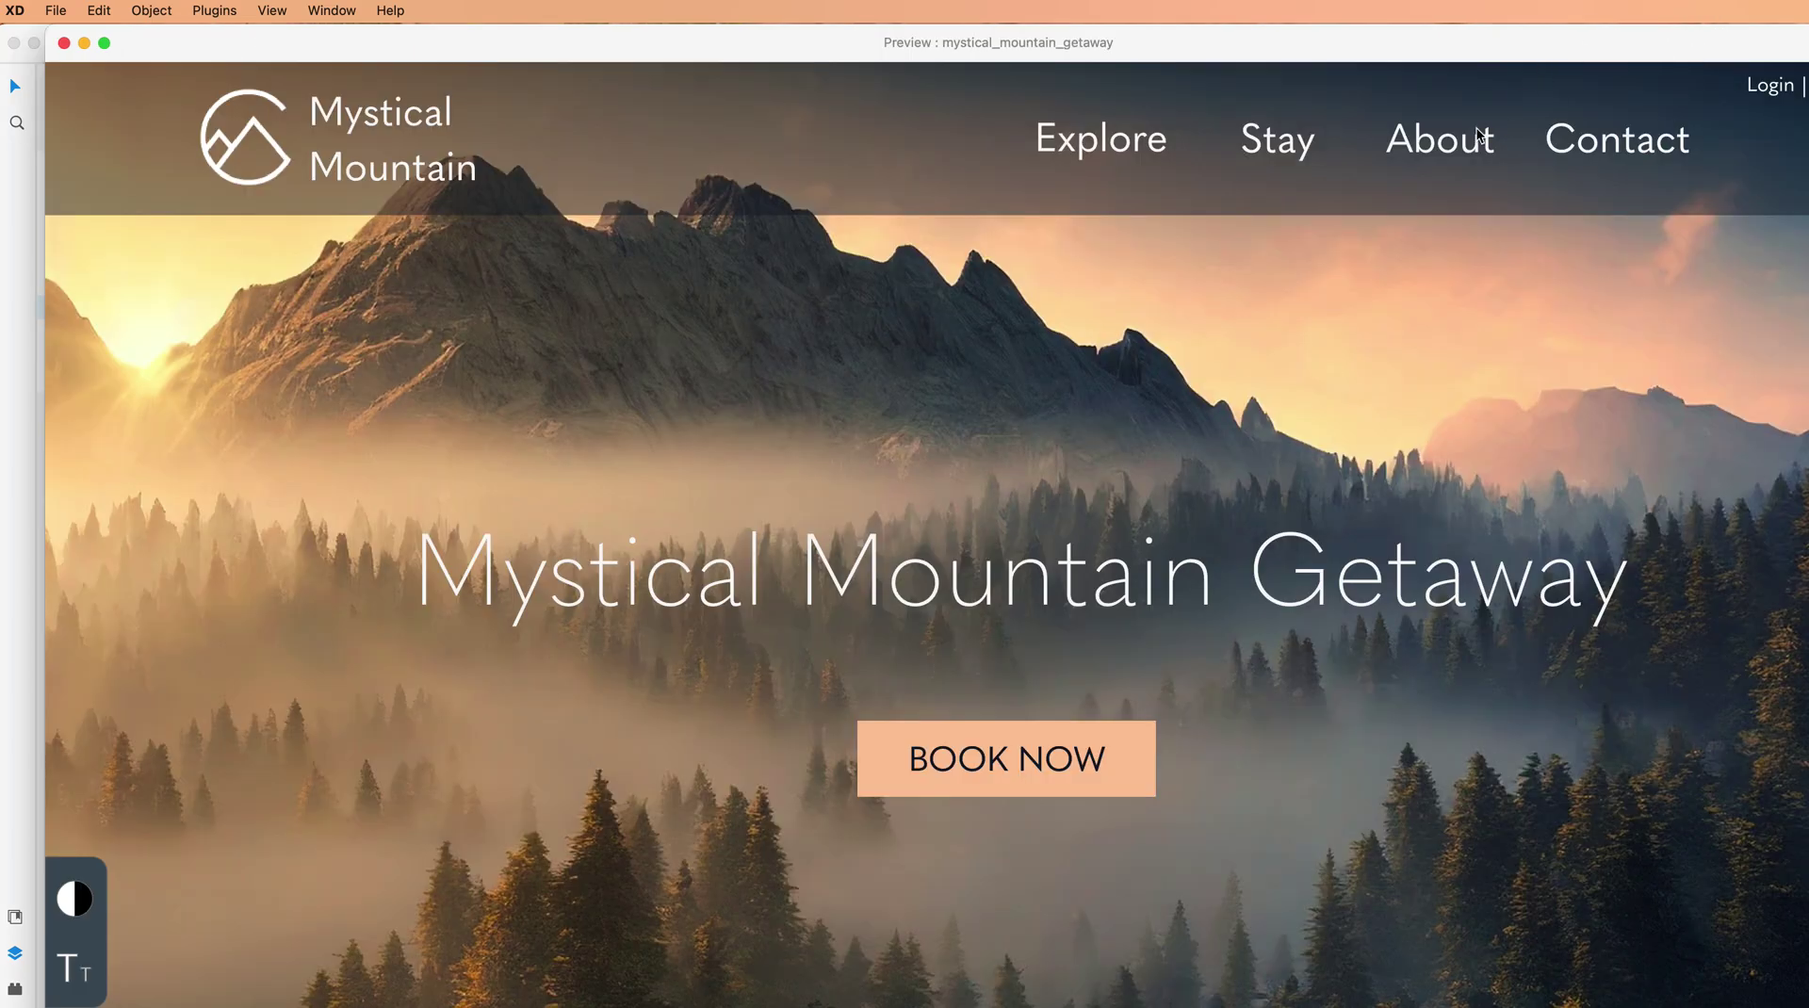
left_click(1426, 152)
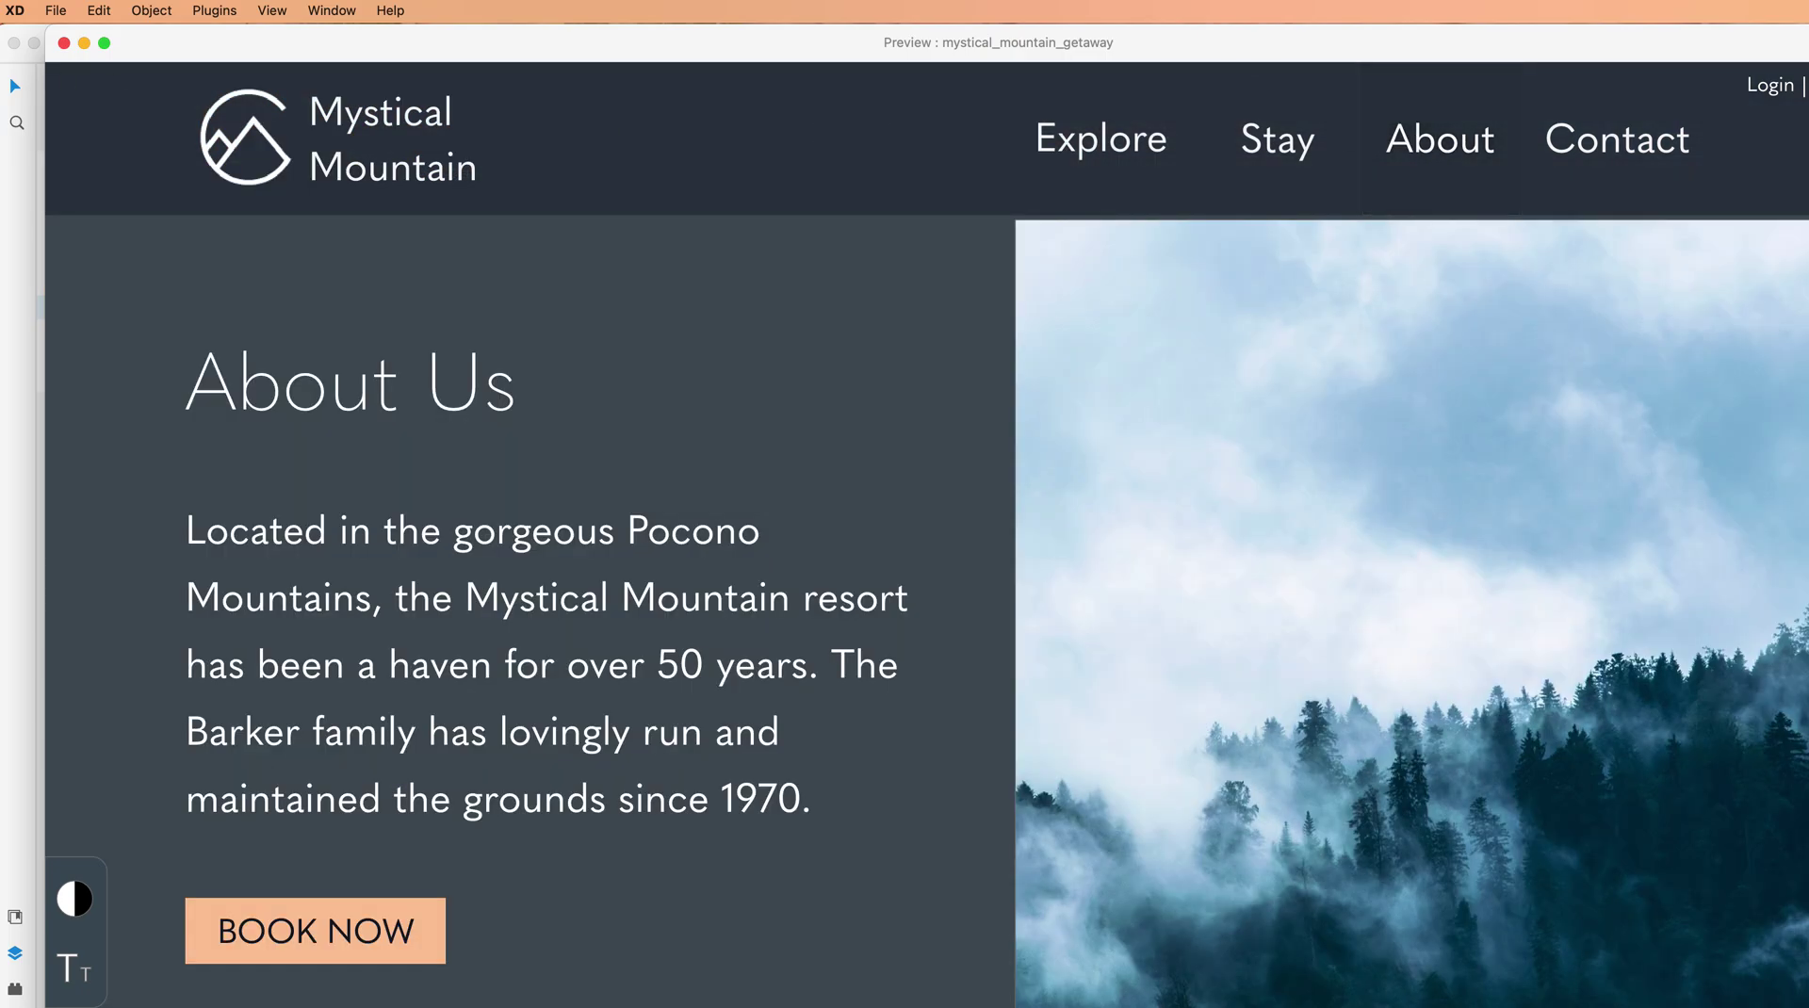
key("super+w")
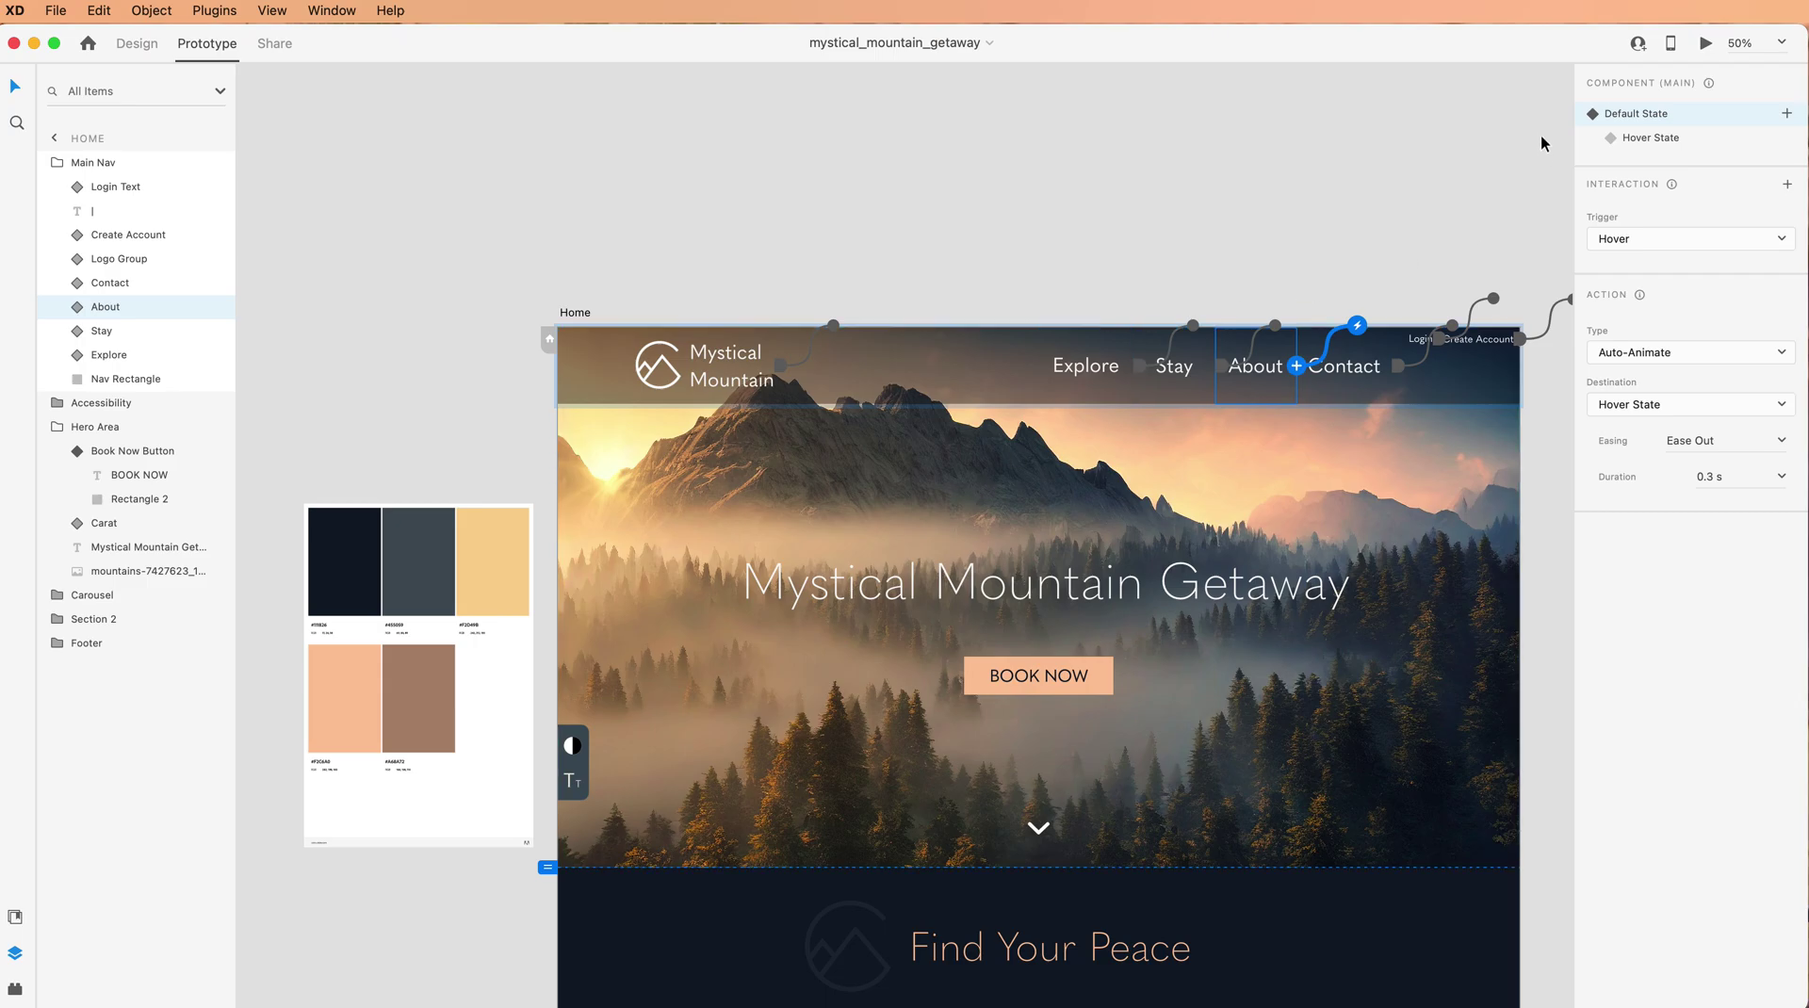
Give the Contact hover state a Tap transition to the Contact artboard, then save.
left_click(1360, 374)
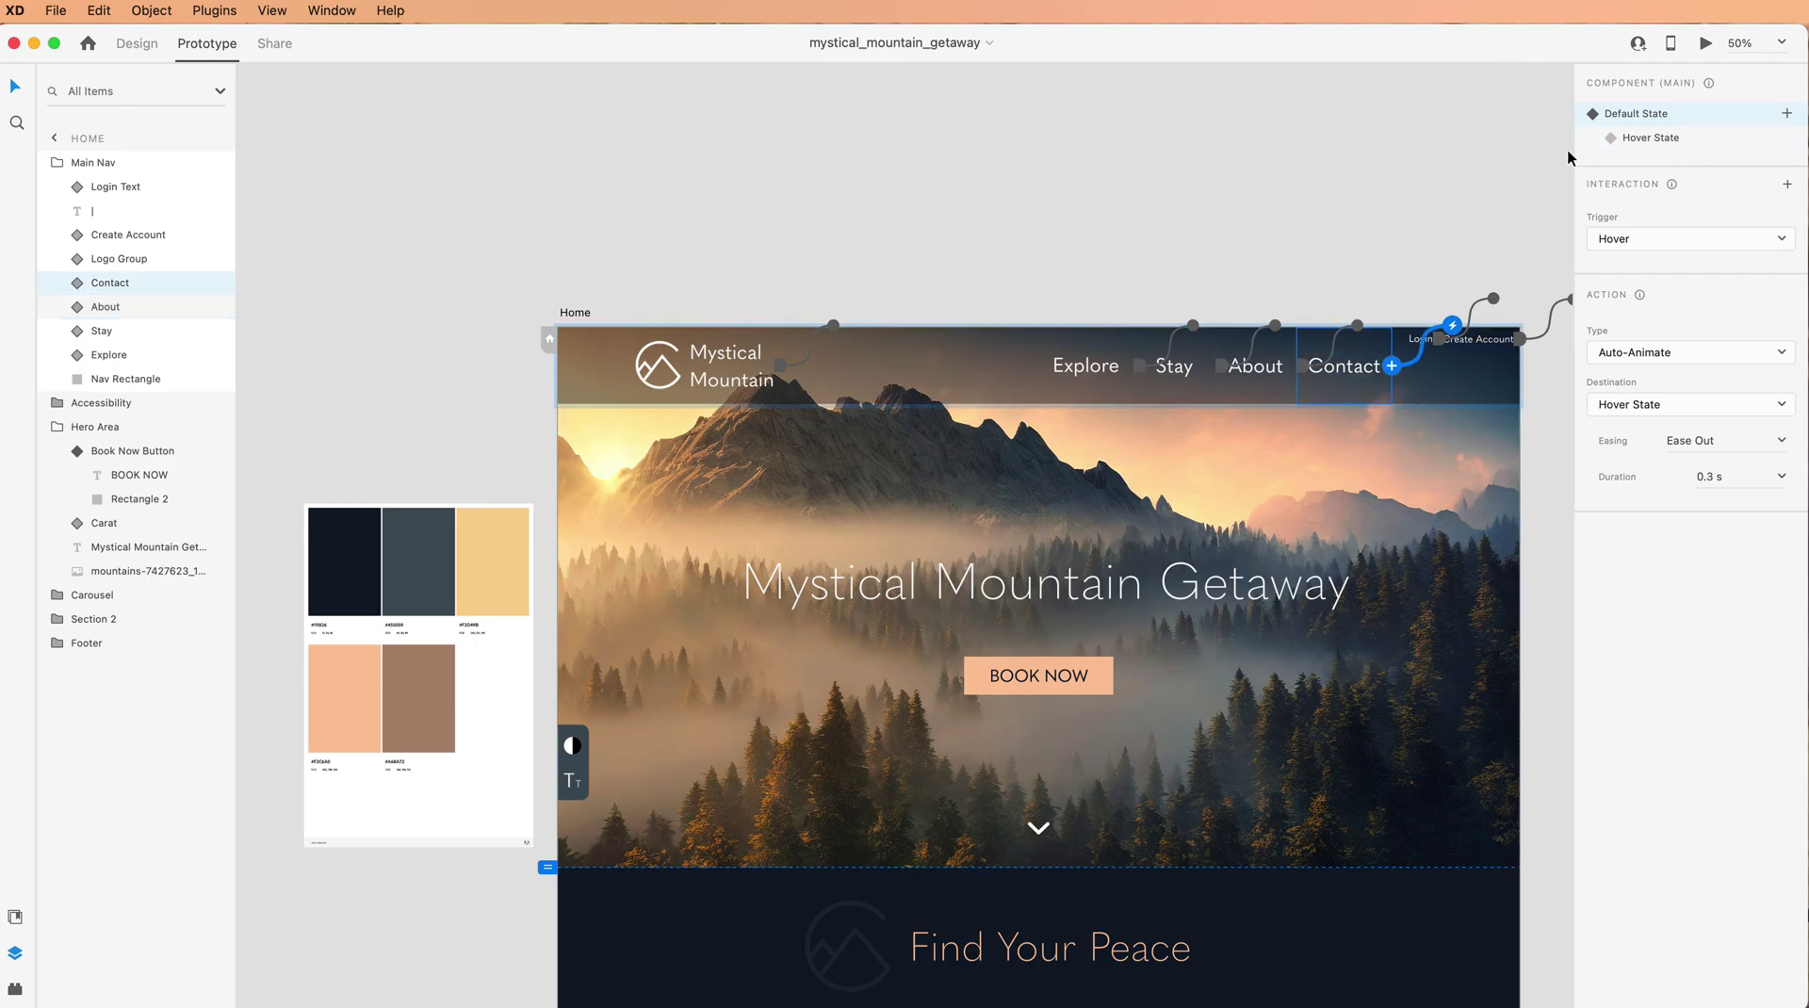
left_click(1640, 143)
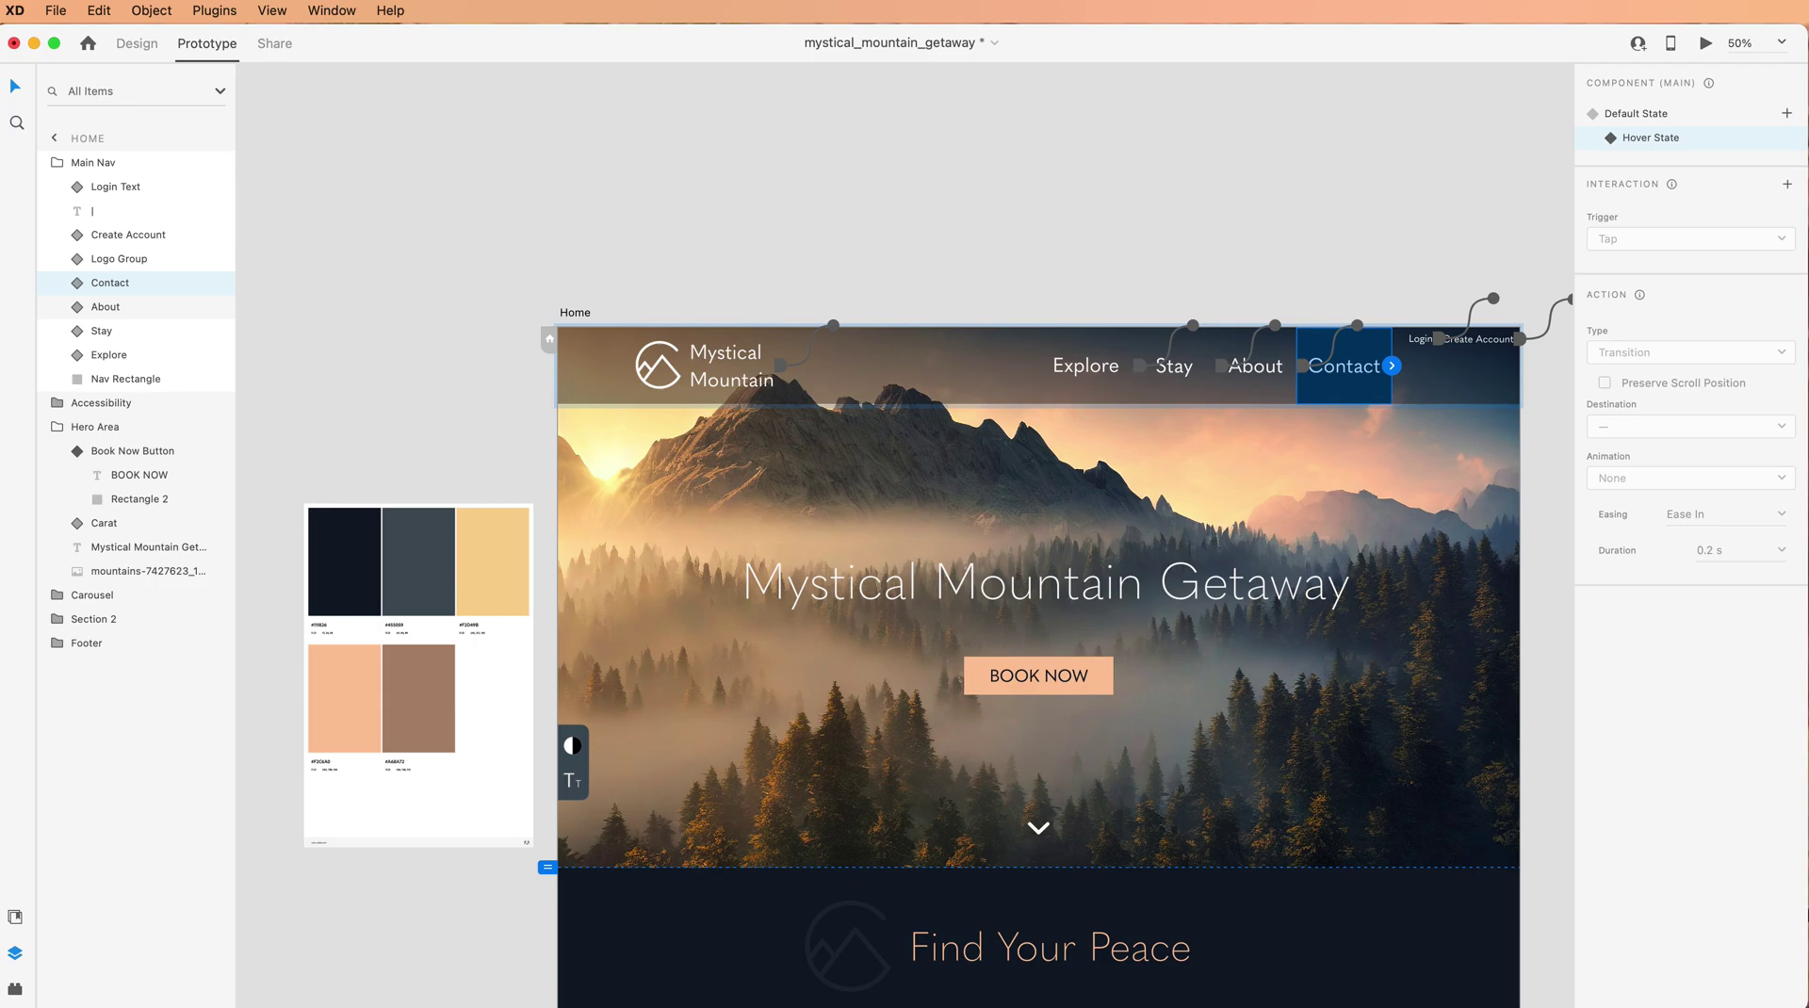
left_click(1789, 185)
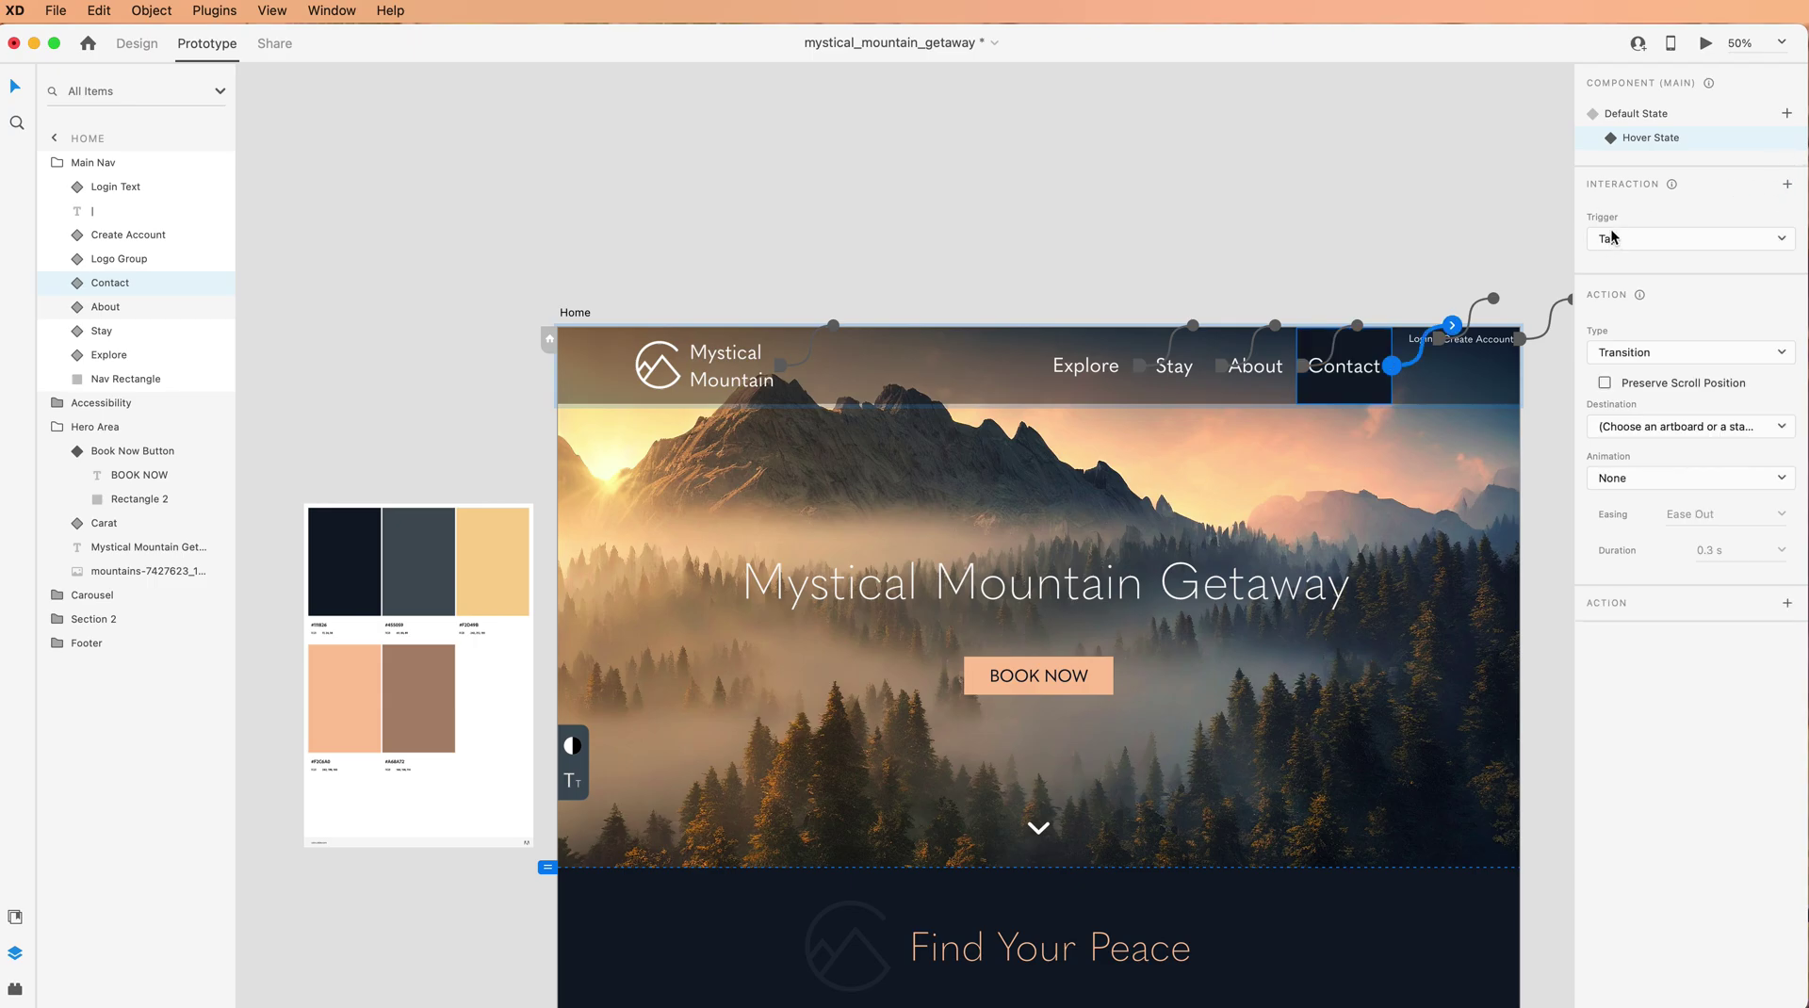
left_click(1612, 435)
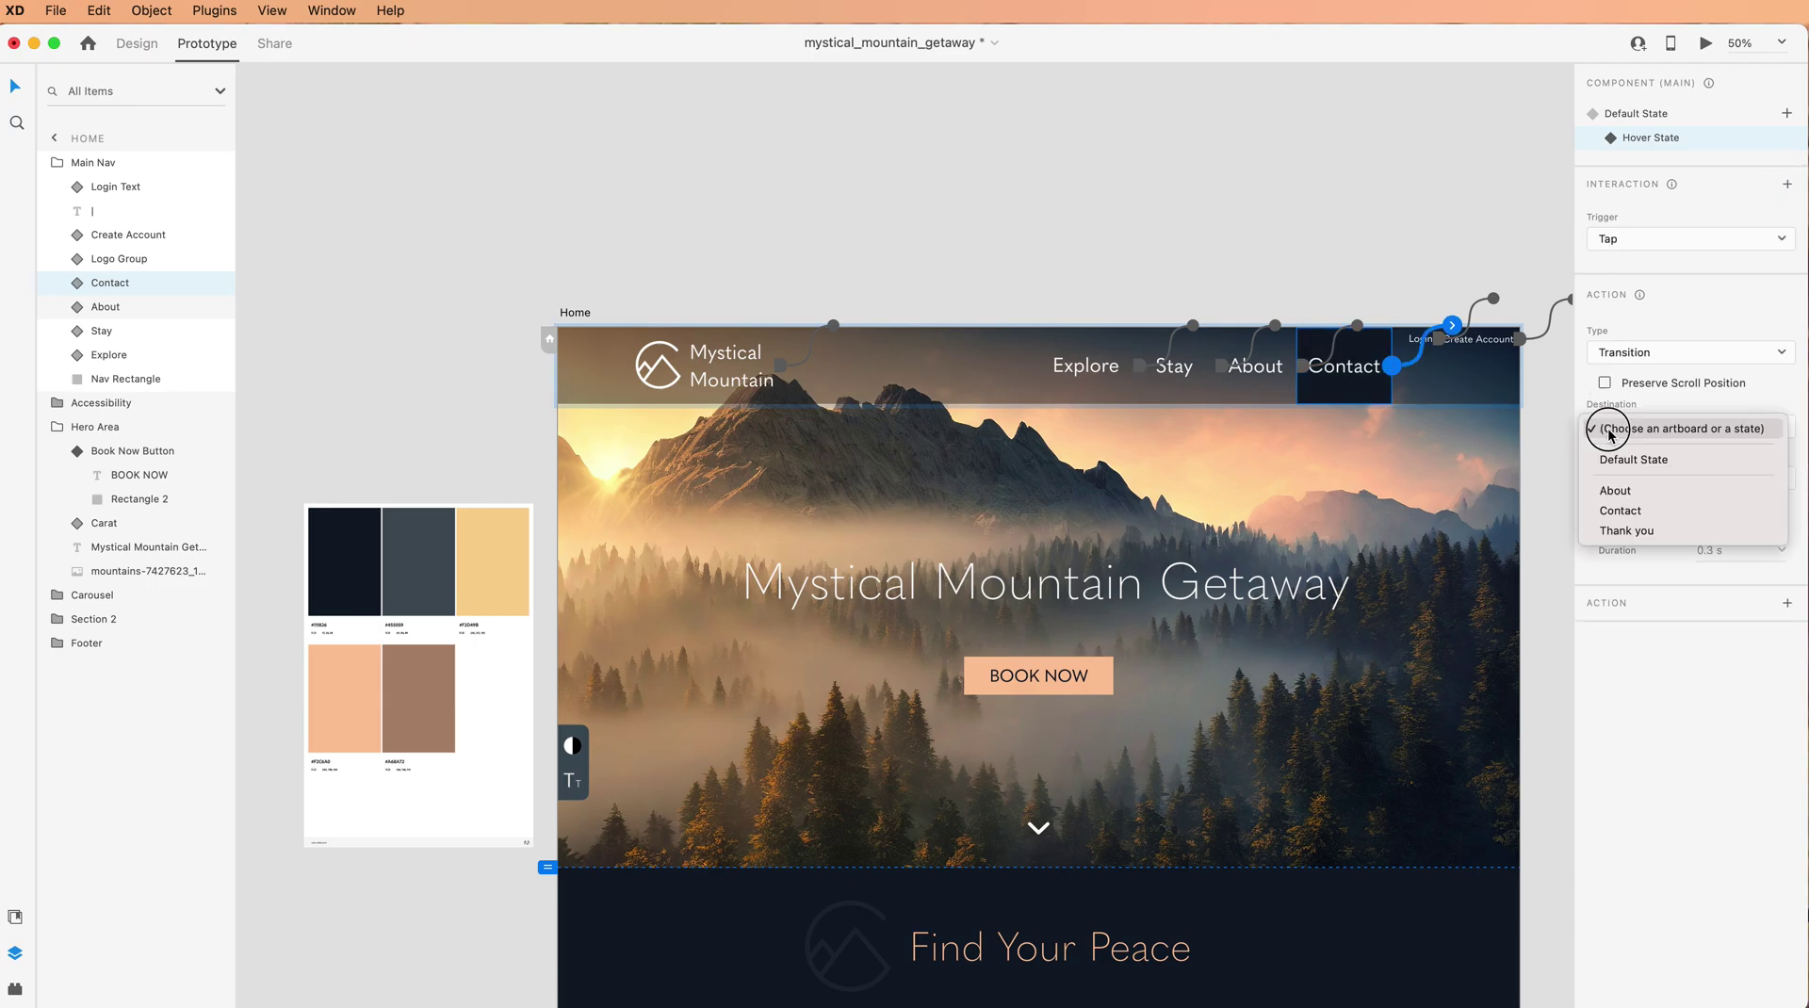
left_click(1617, 512)
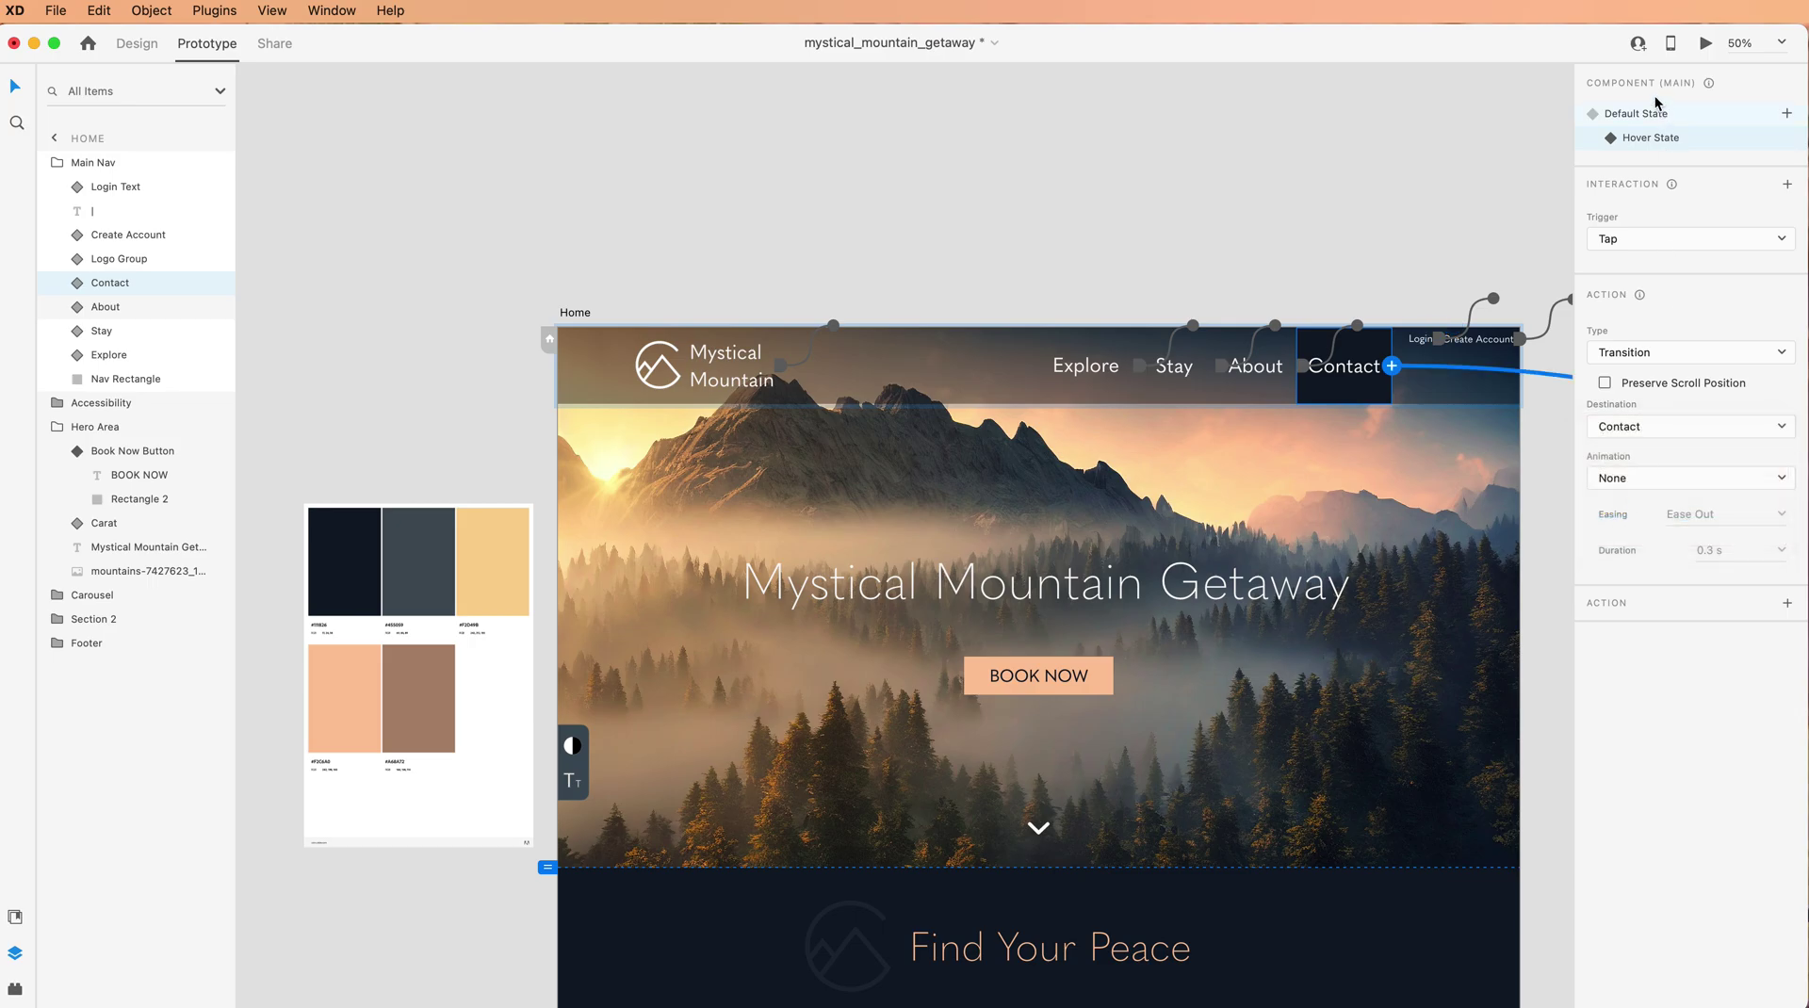
left_click(1621, 118)
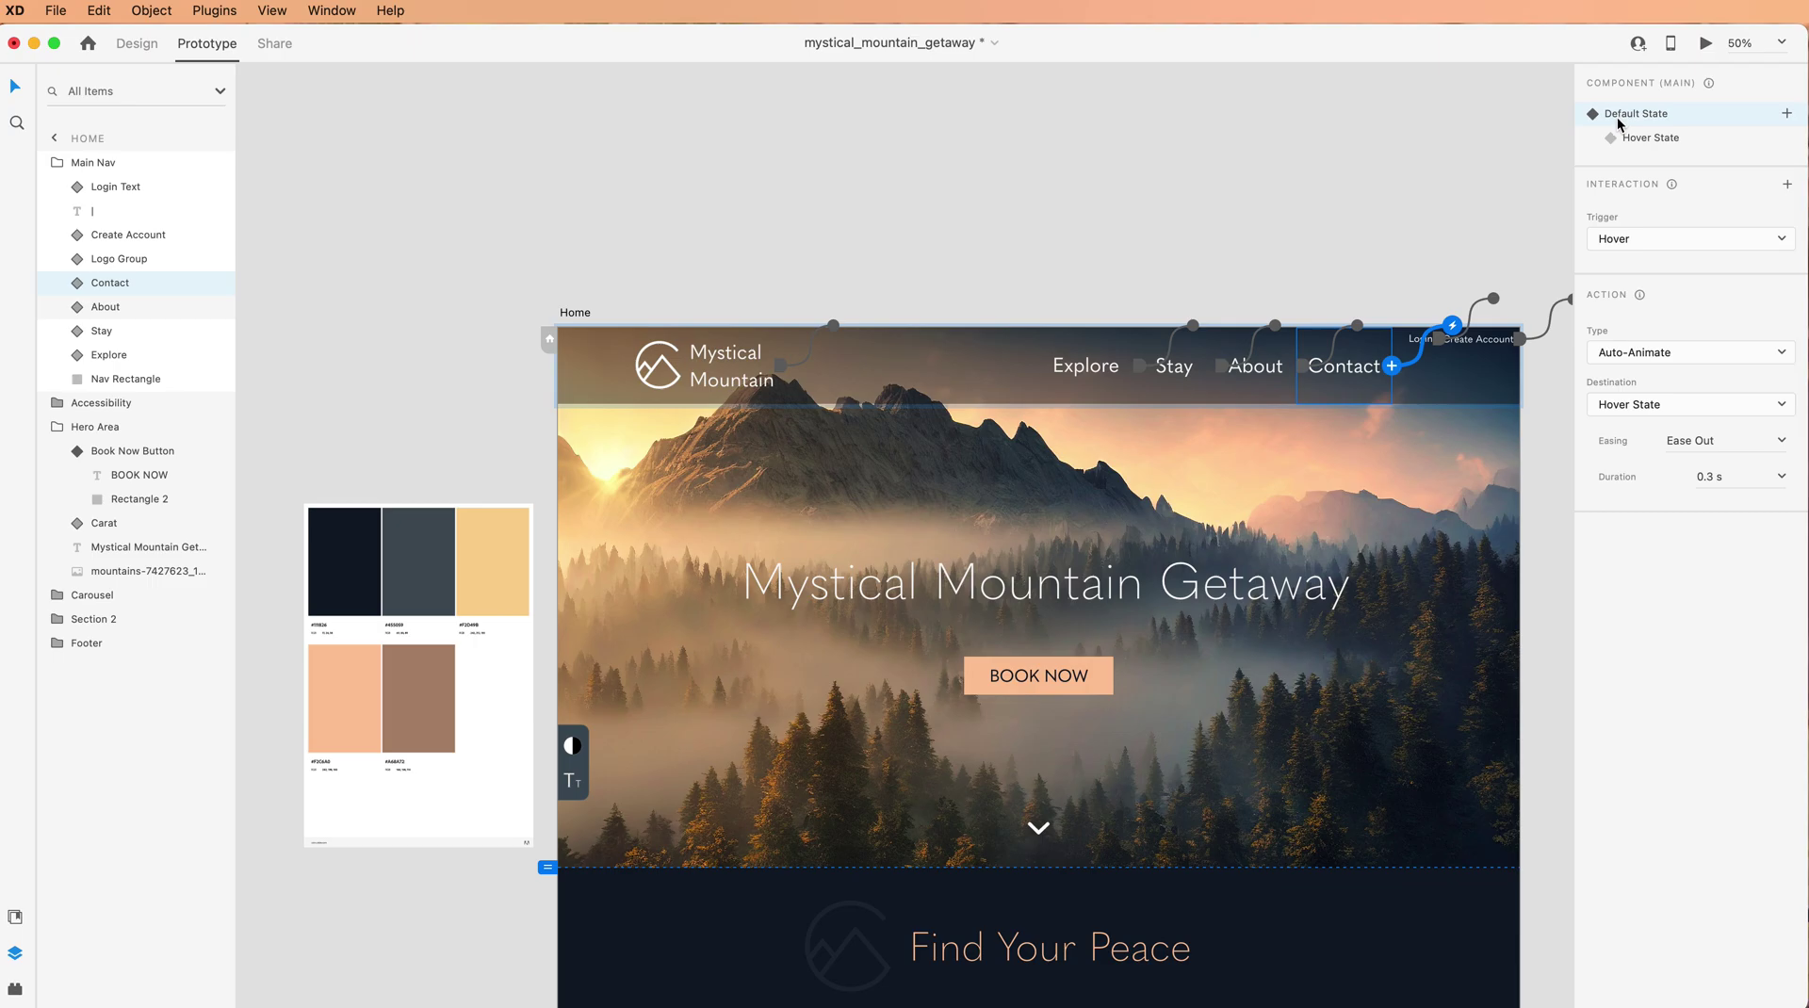
key("super+s")
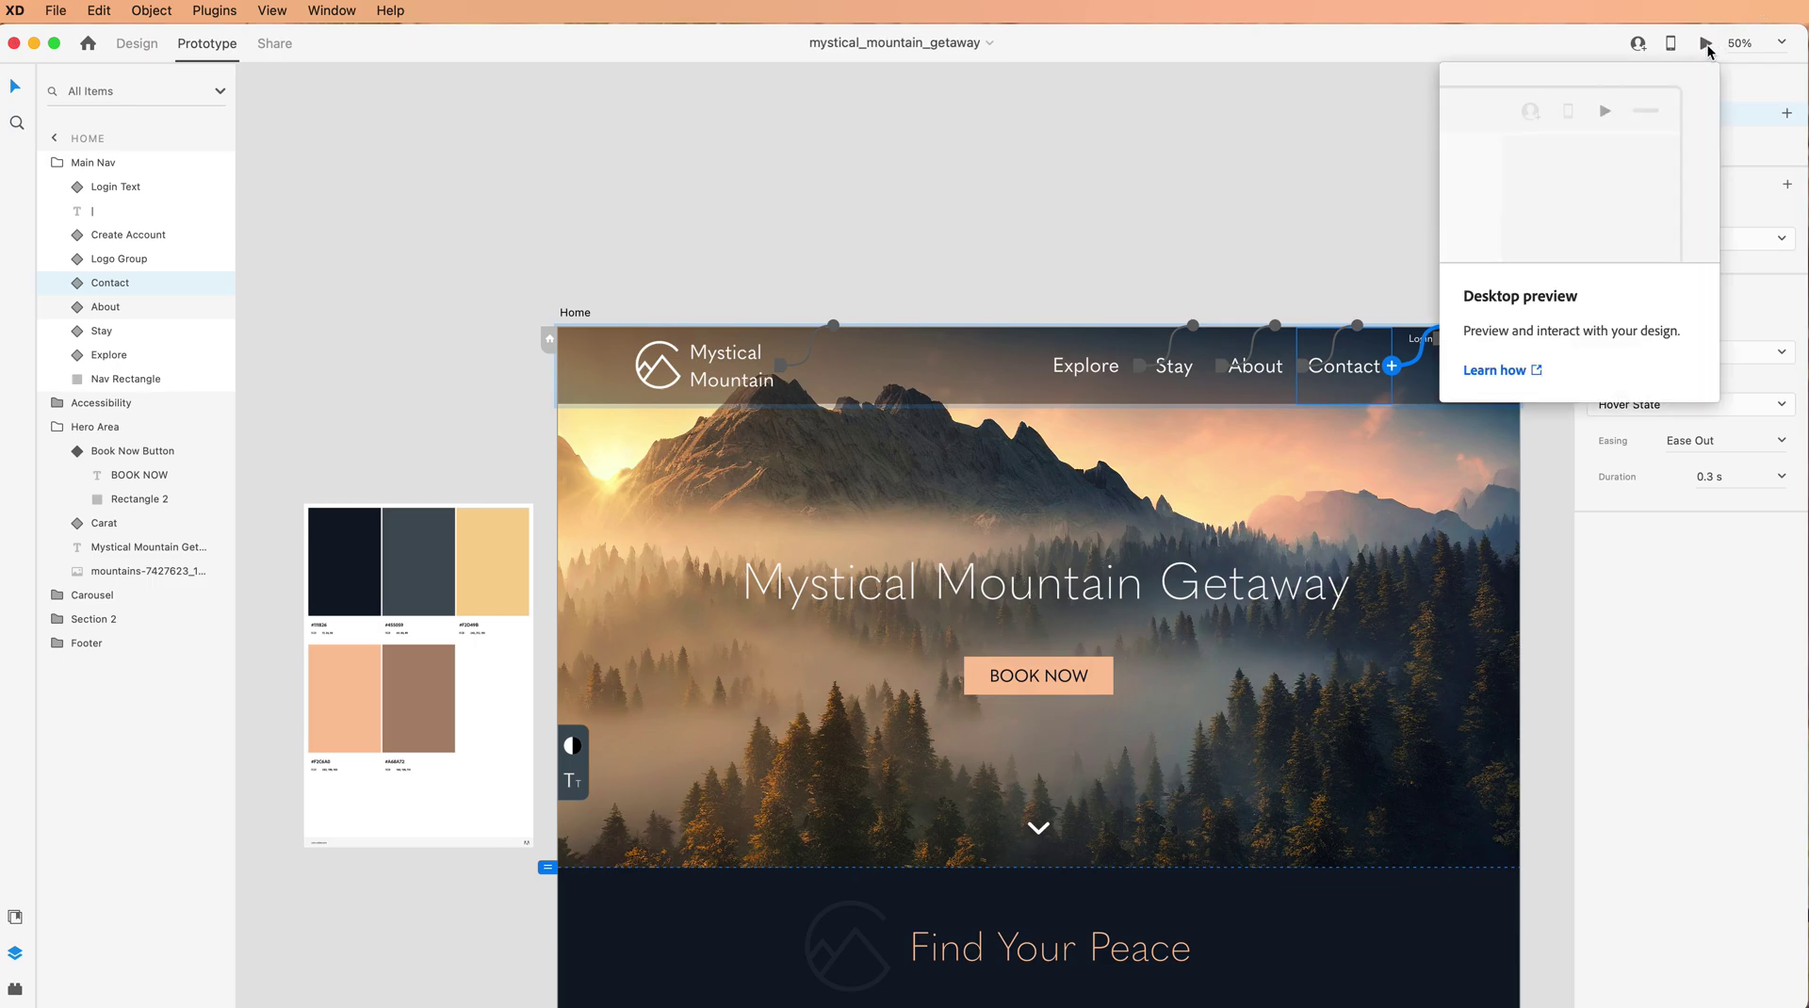
left_click(1707, 44)
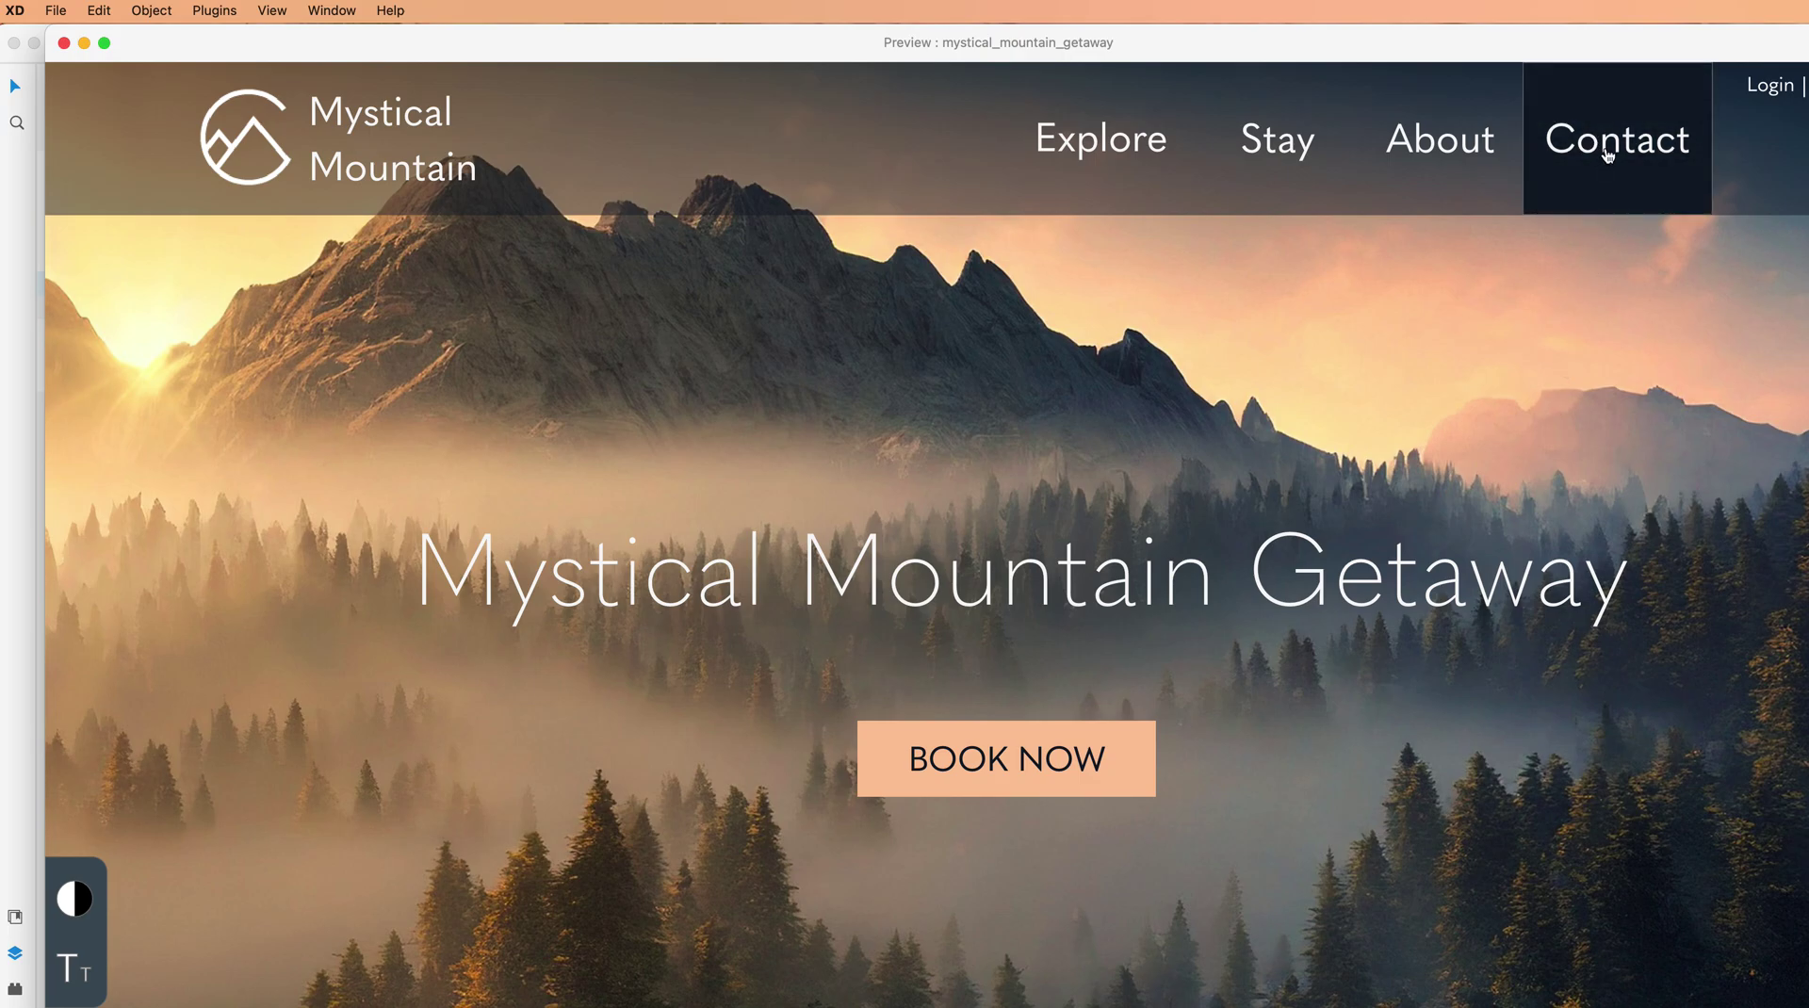
left_click(1607, 157)
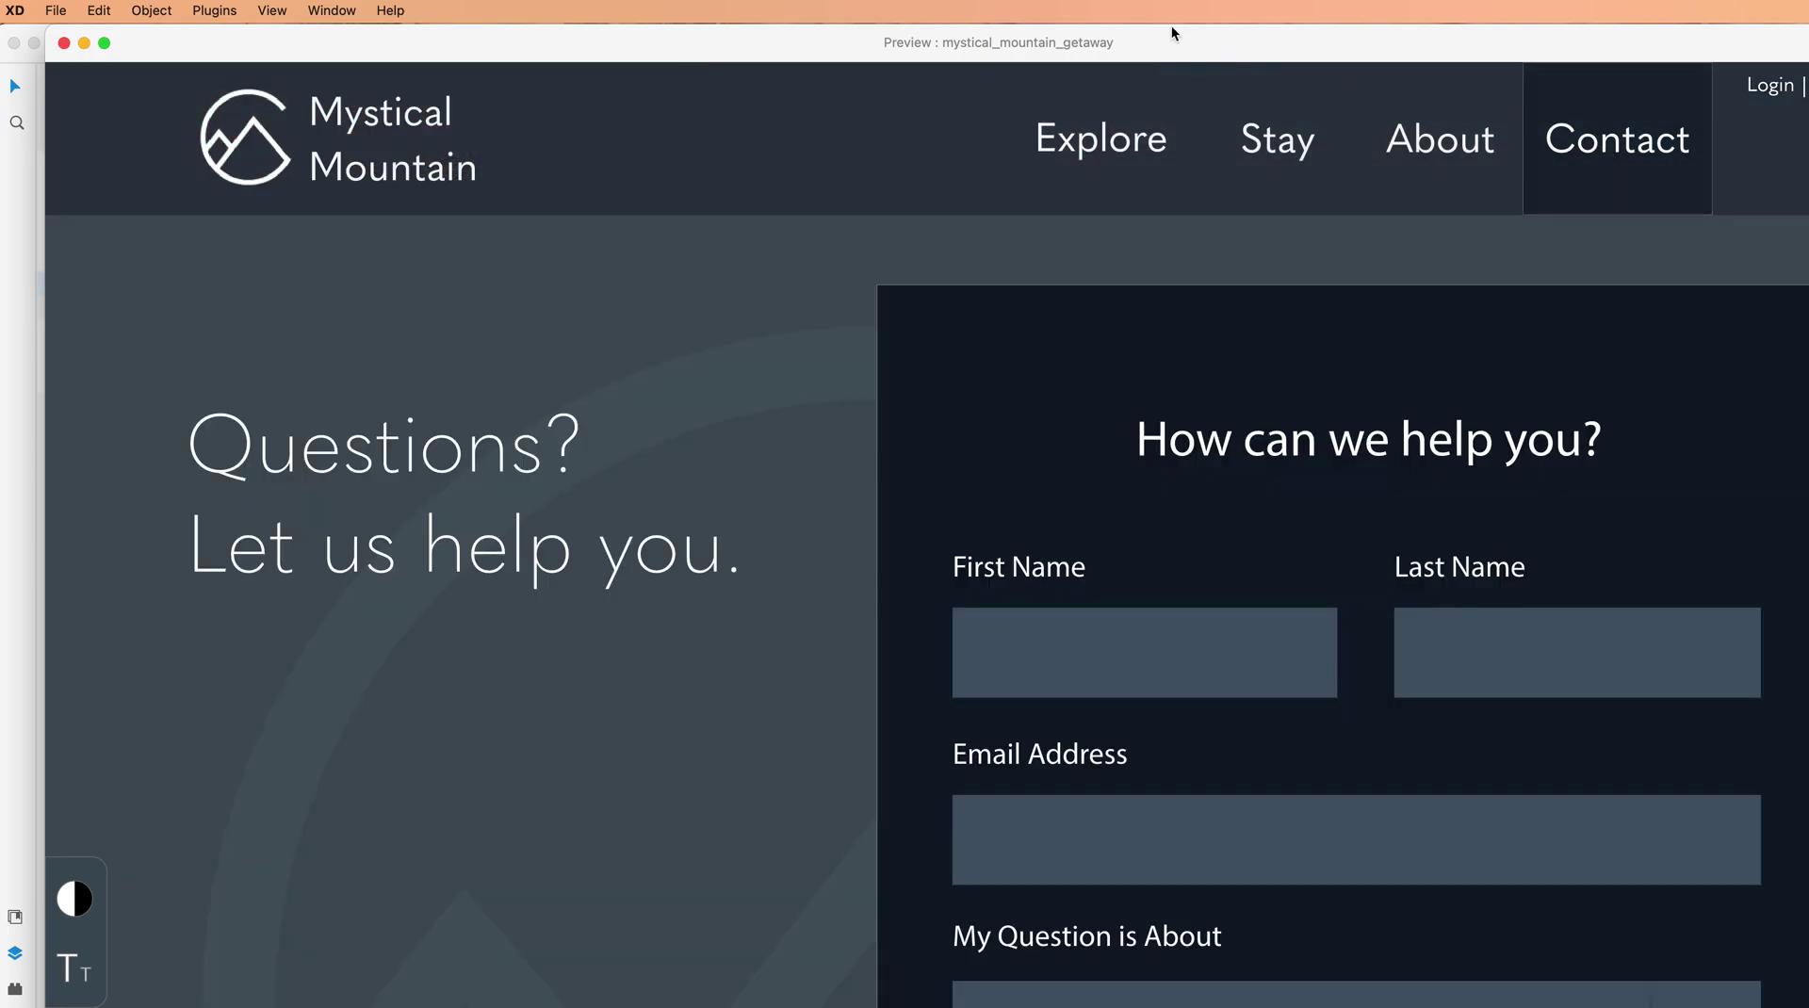
key("super+w")
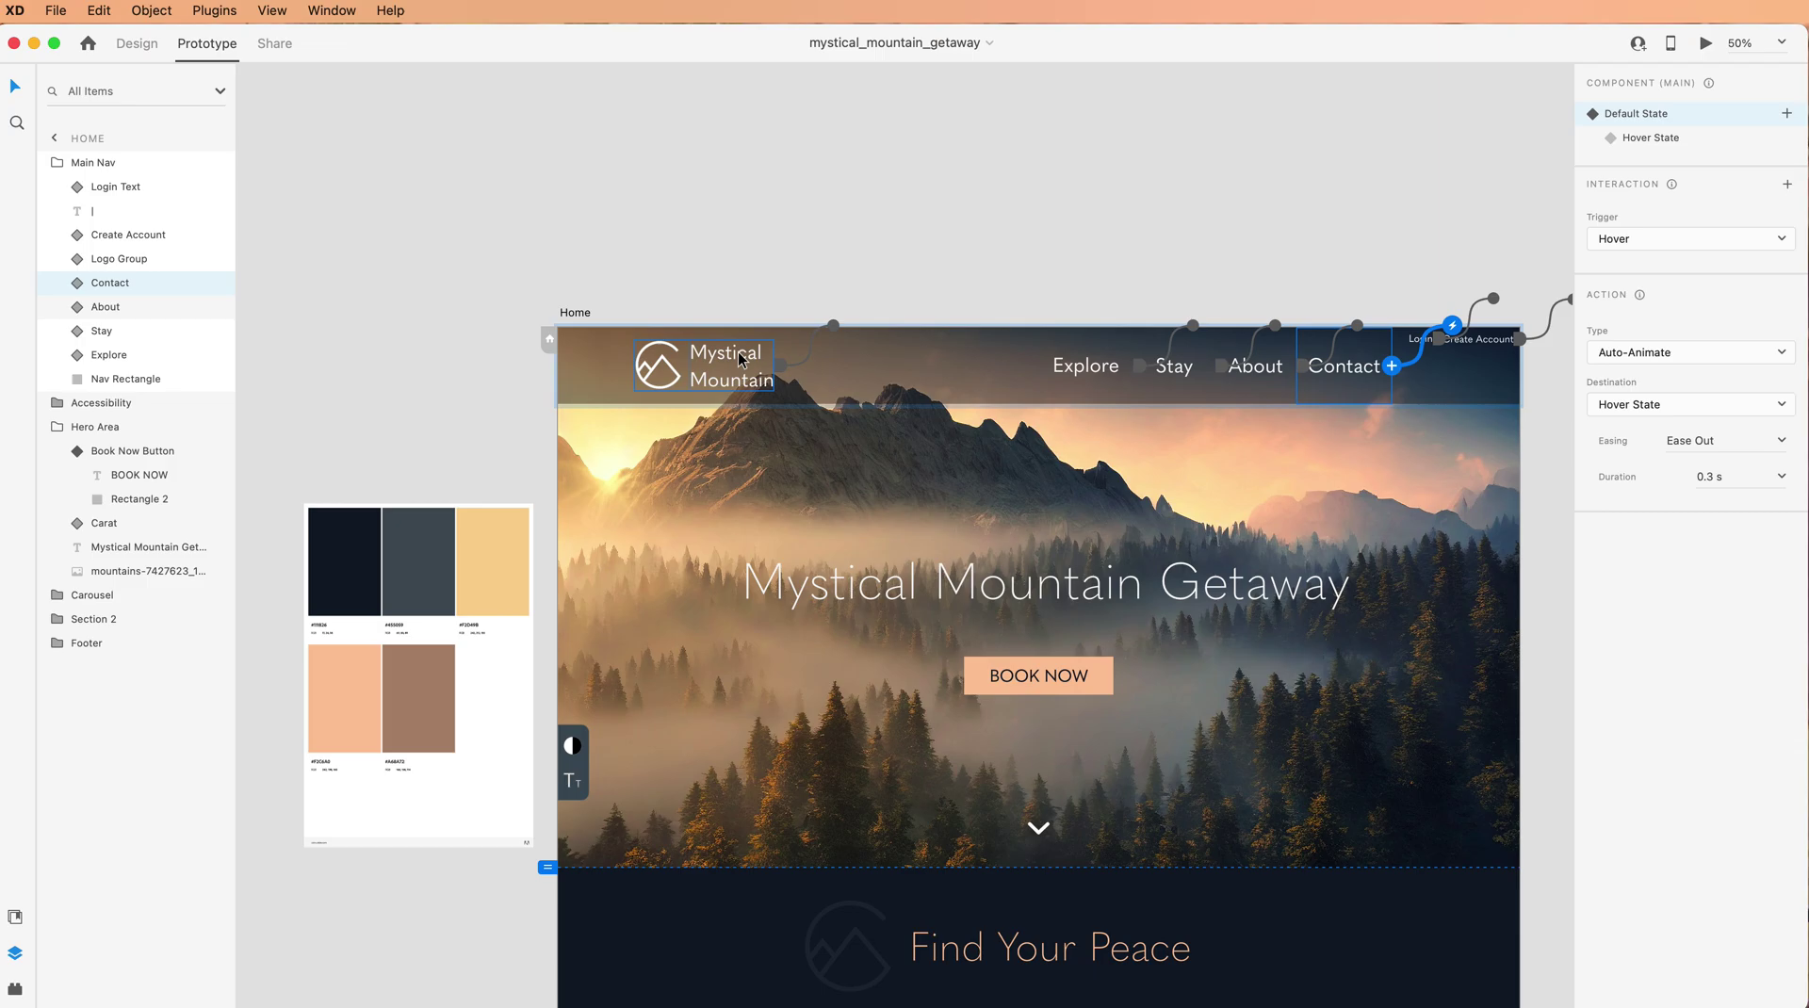
On the About artboard, give the logo group's hover state a Tap transition to Home.
scroll(738, 353, "right", 10)
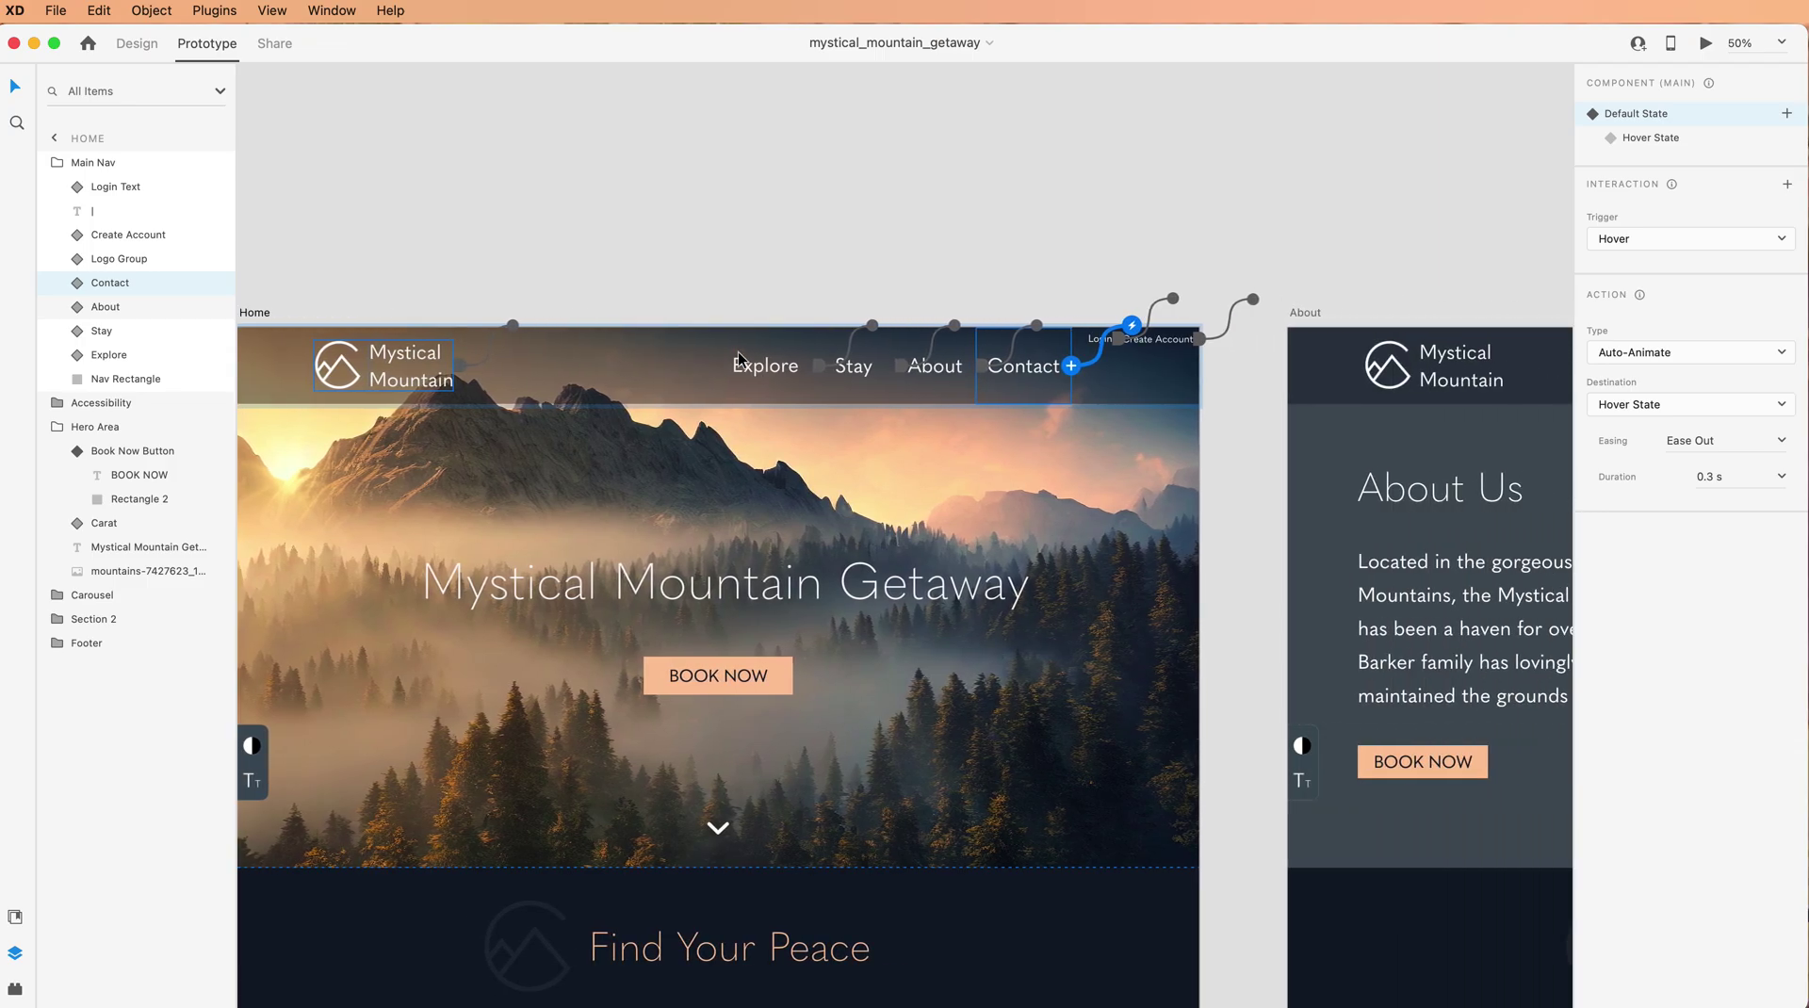
scroll(738, 352, "right", 2)
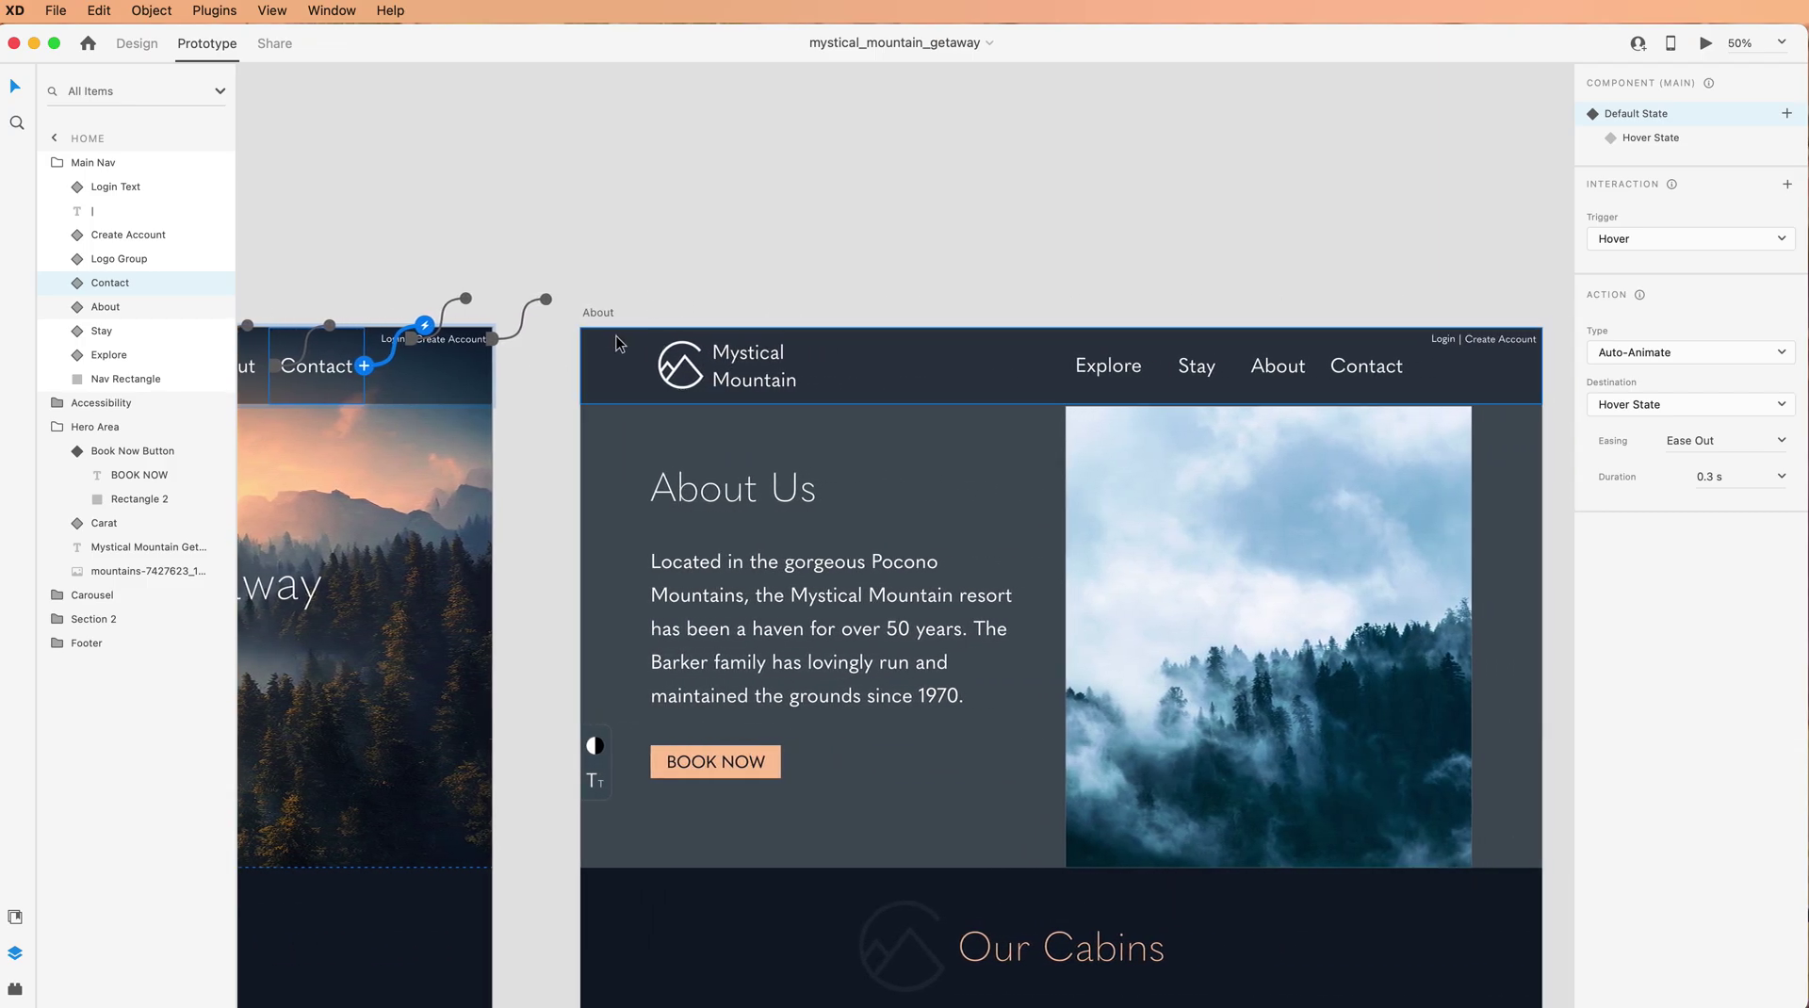
left_click(729, 370)
double_click(731, 367)
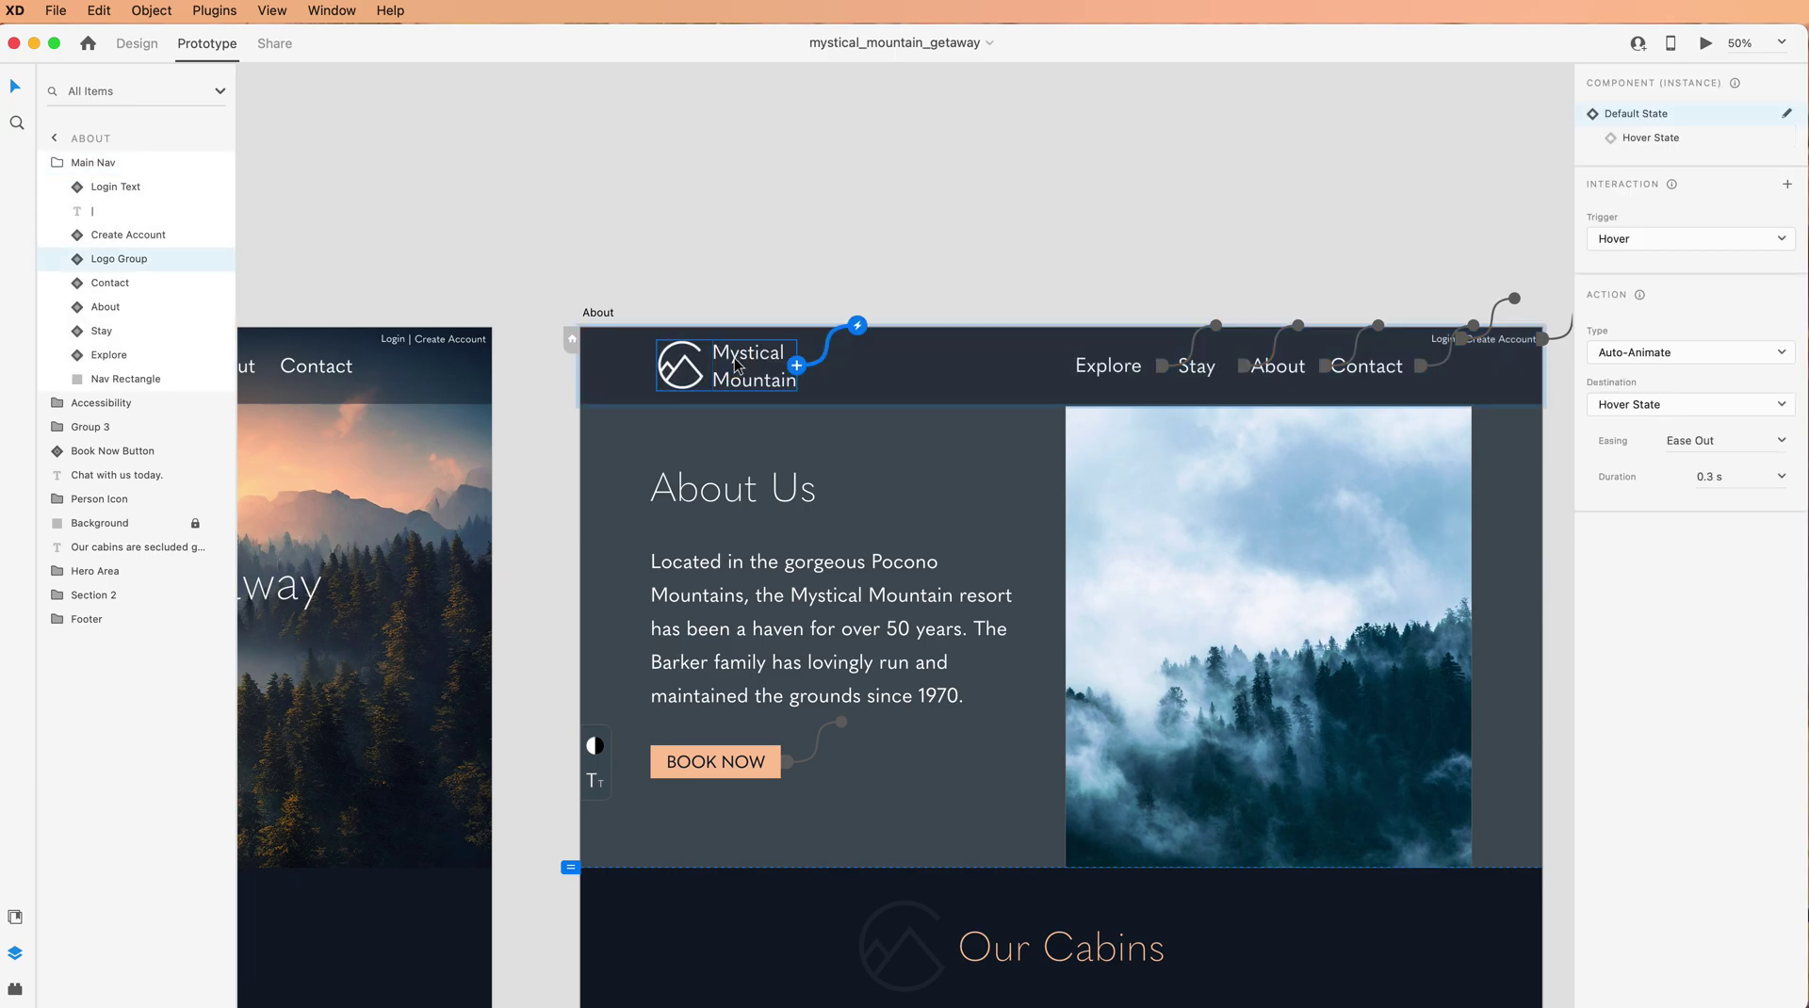
left_click(77, 260)
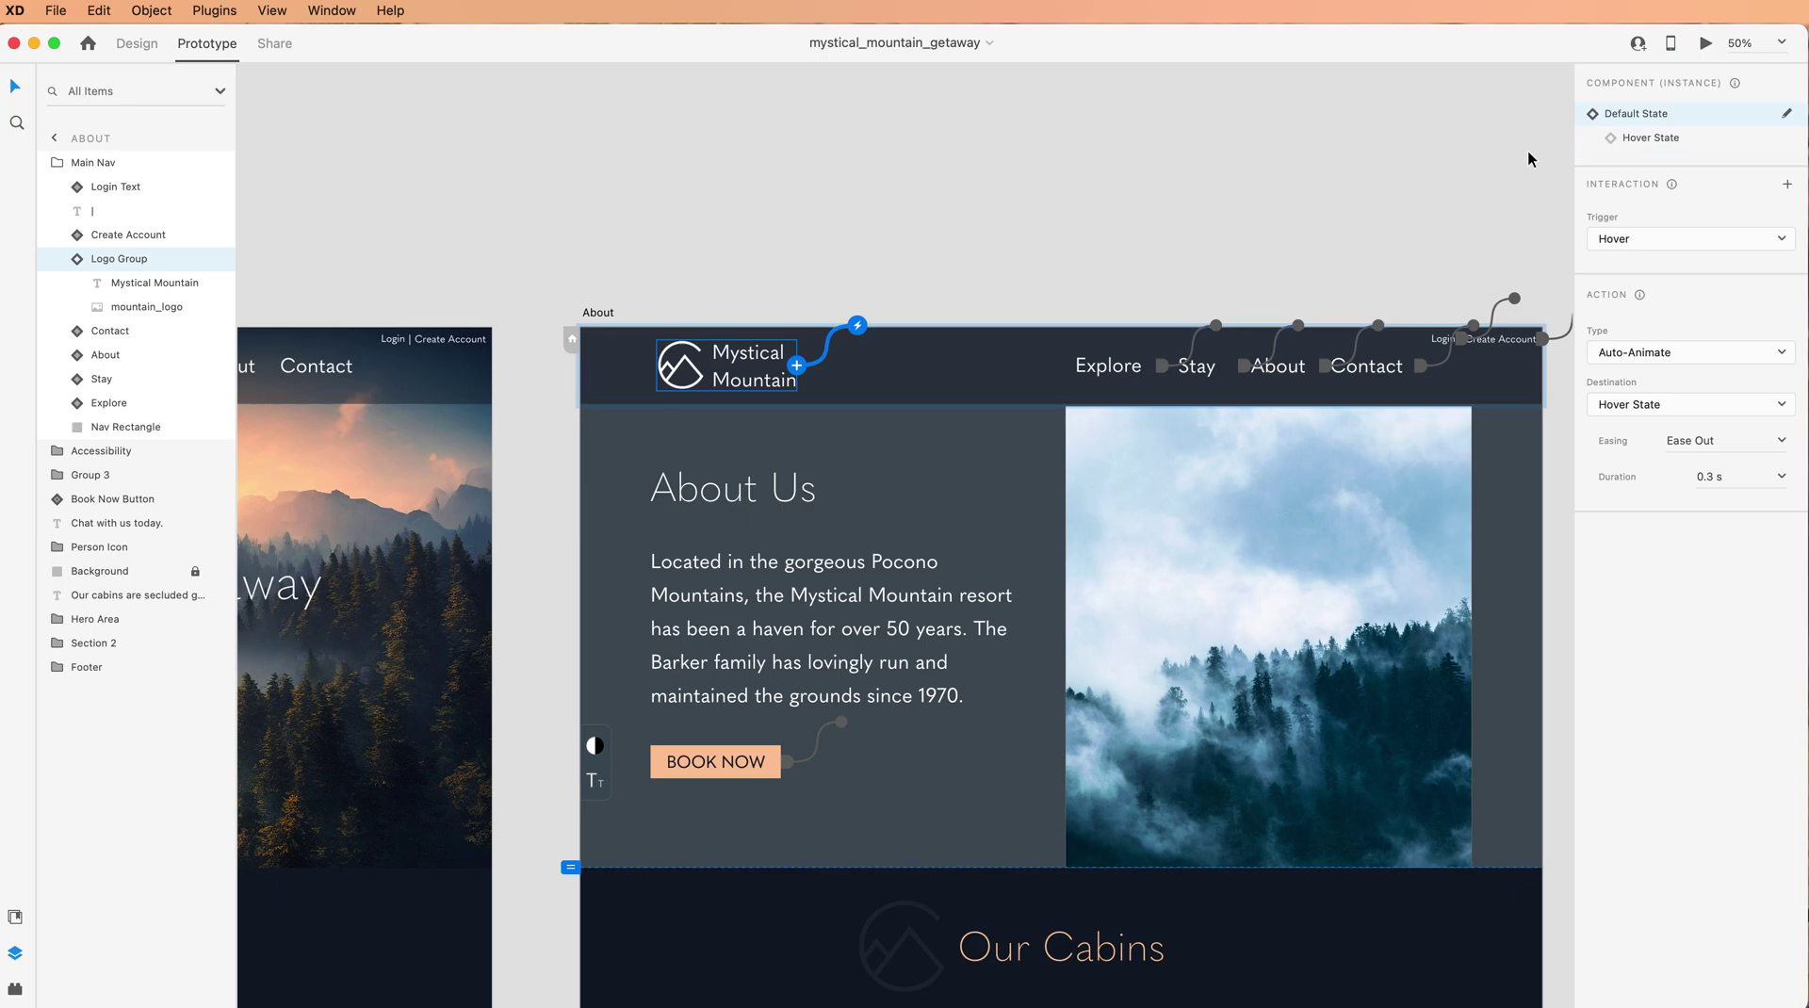
left_click(1644, 138)
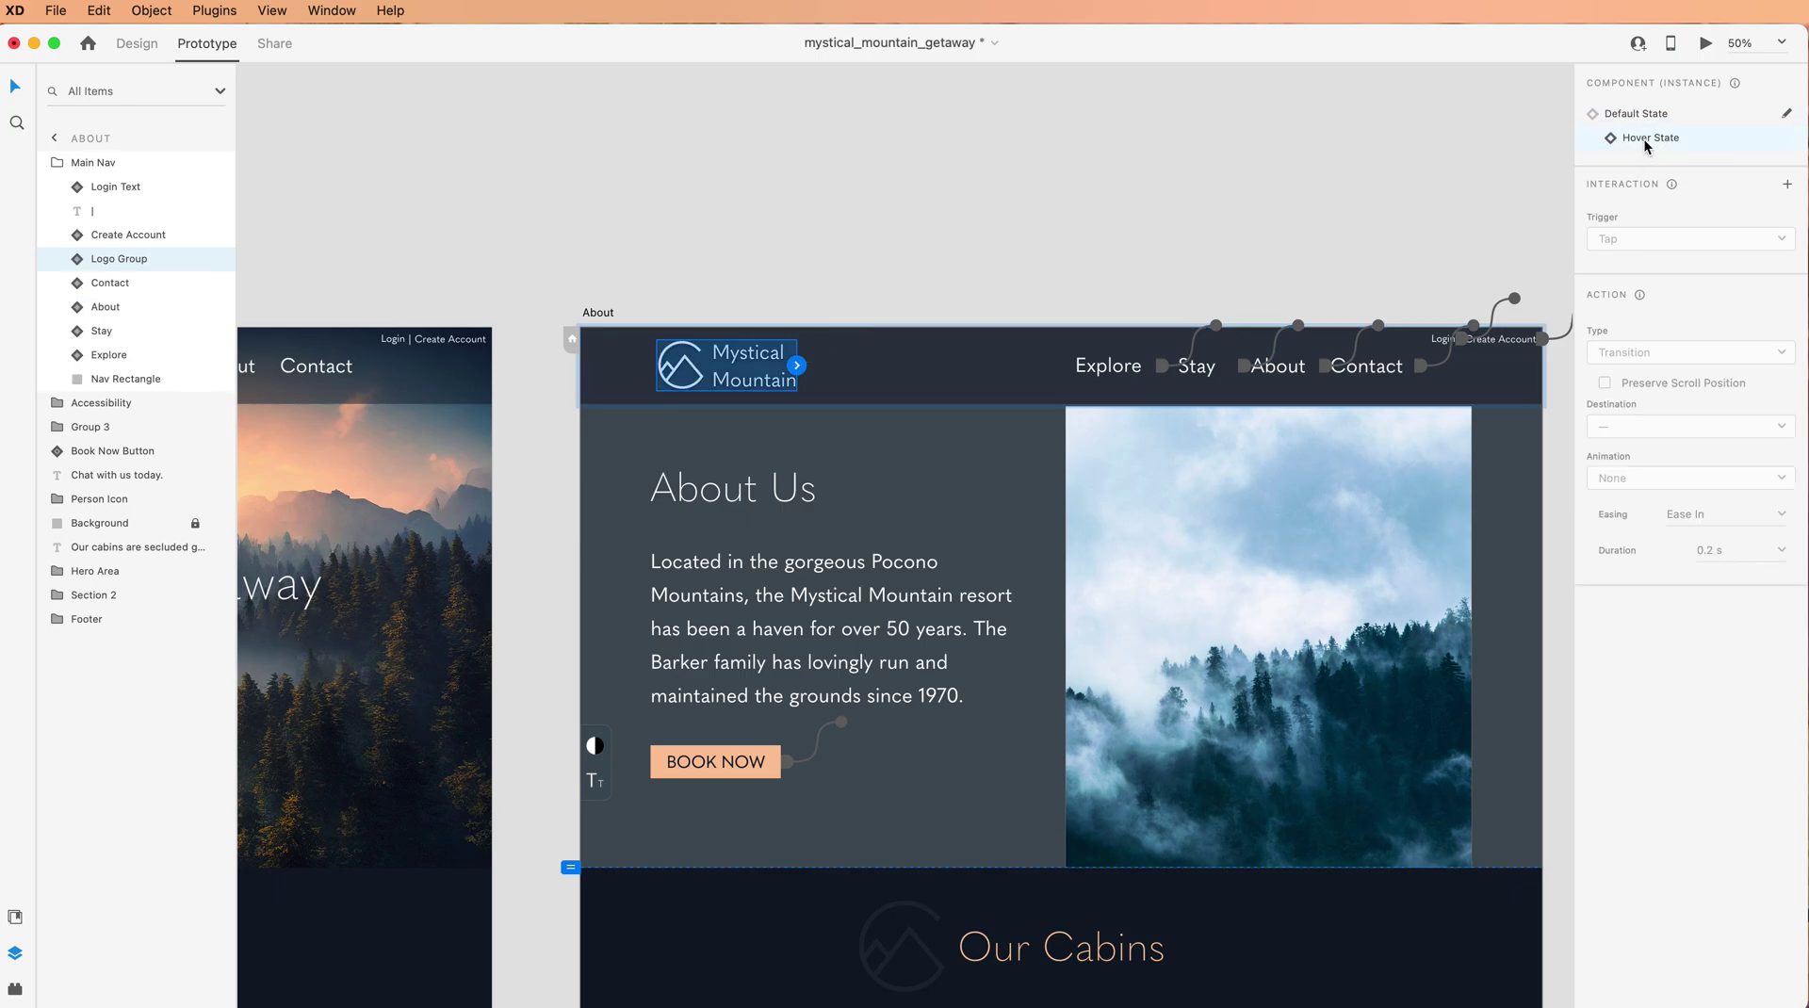
left_click(1787, 184)
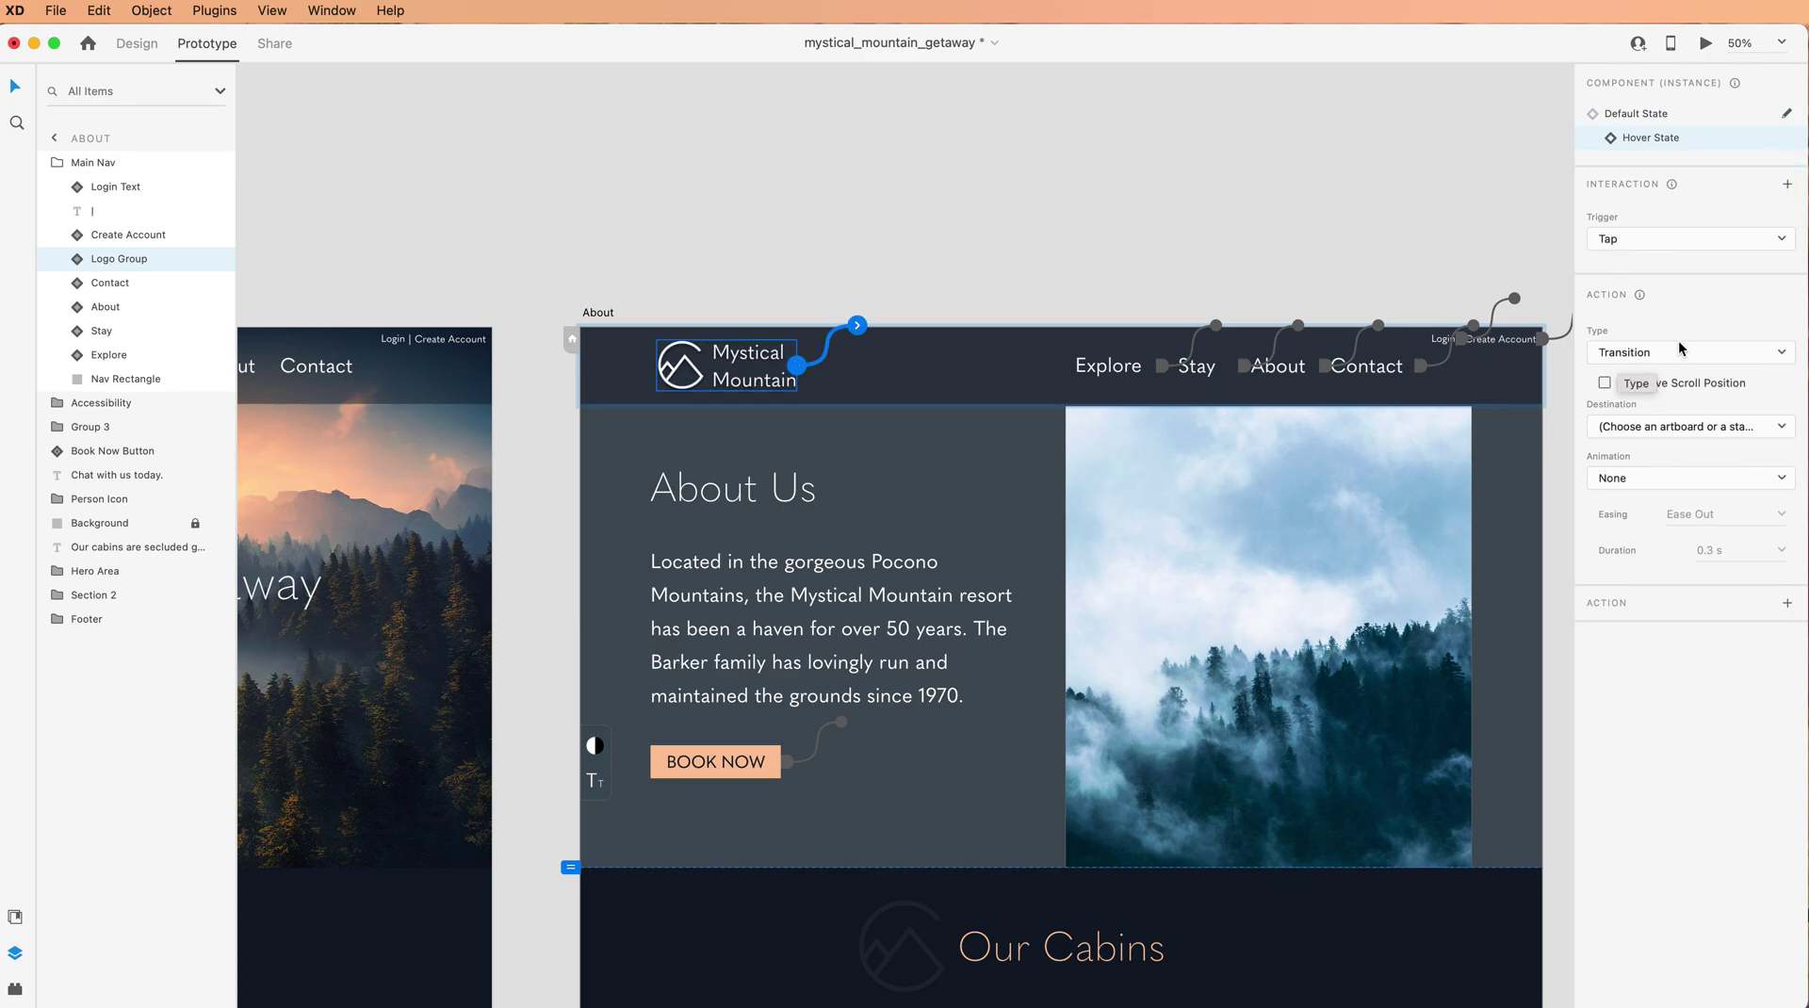
left_click(1618, 427)
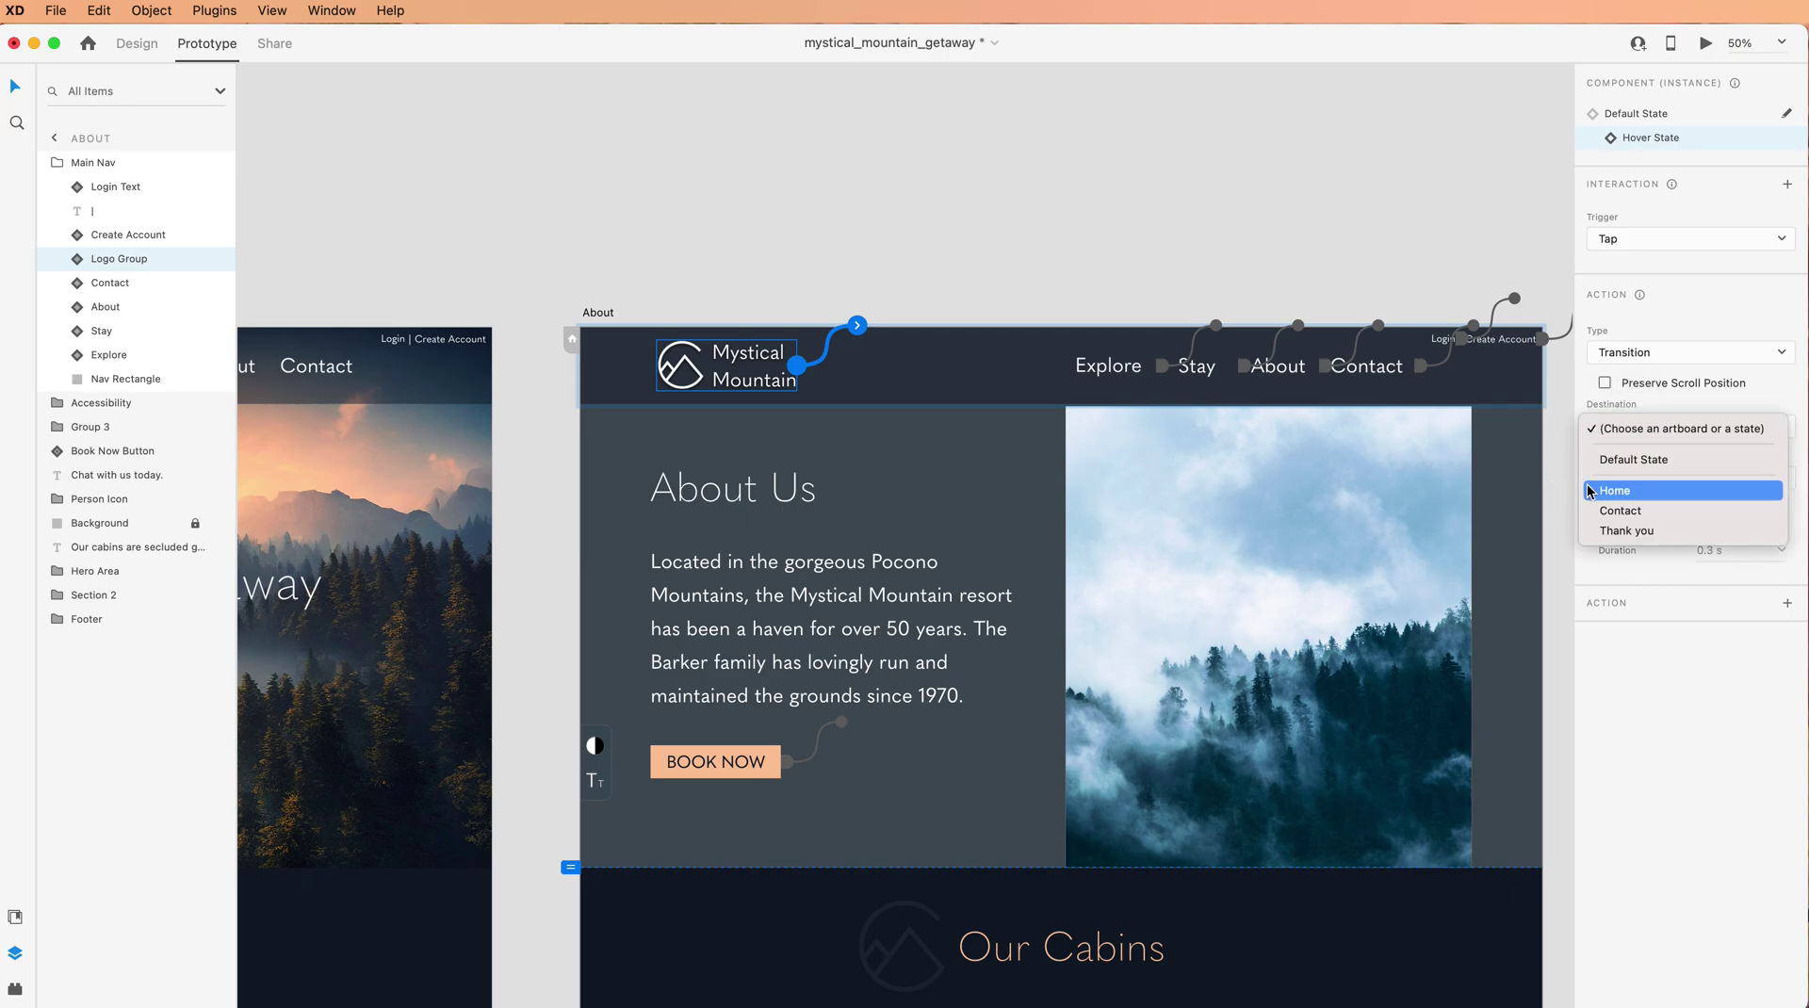
left_click(1616, 492)
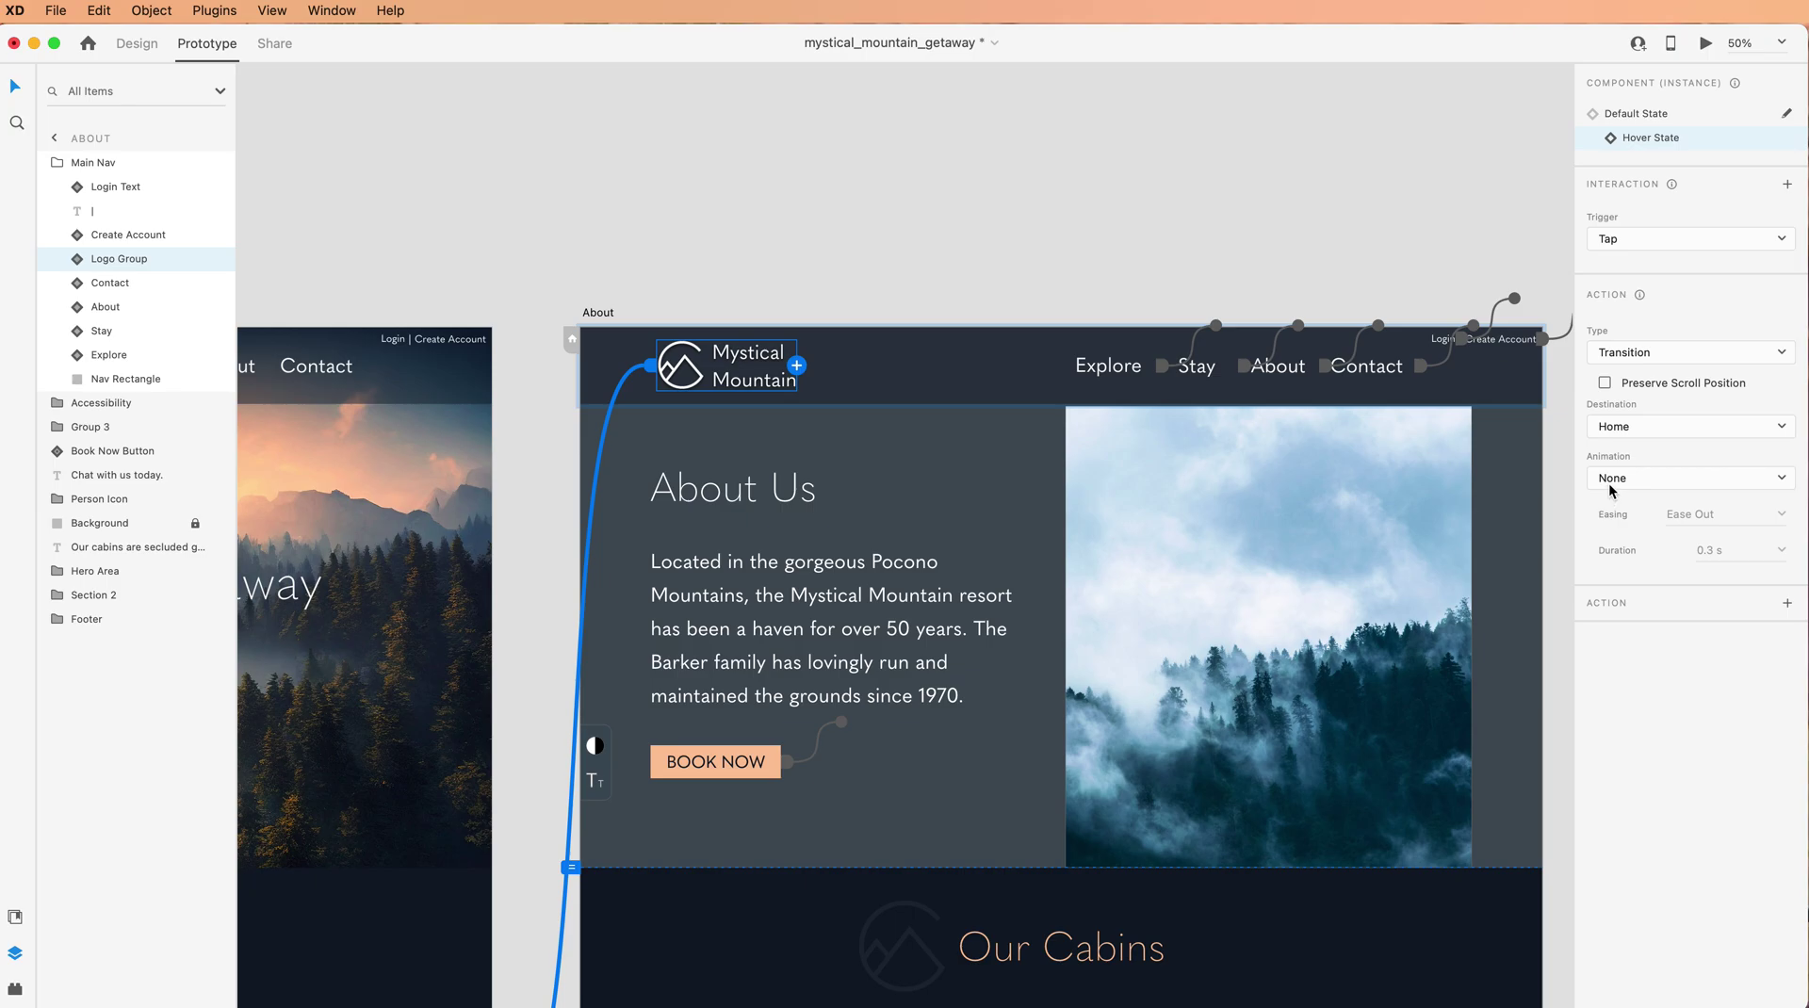
Preview the prototype and confirm tapping the logo opens Home.
left_click(1708, 42)
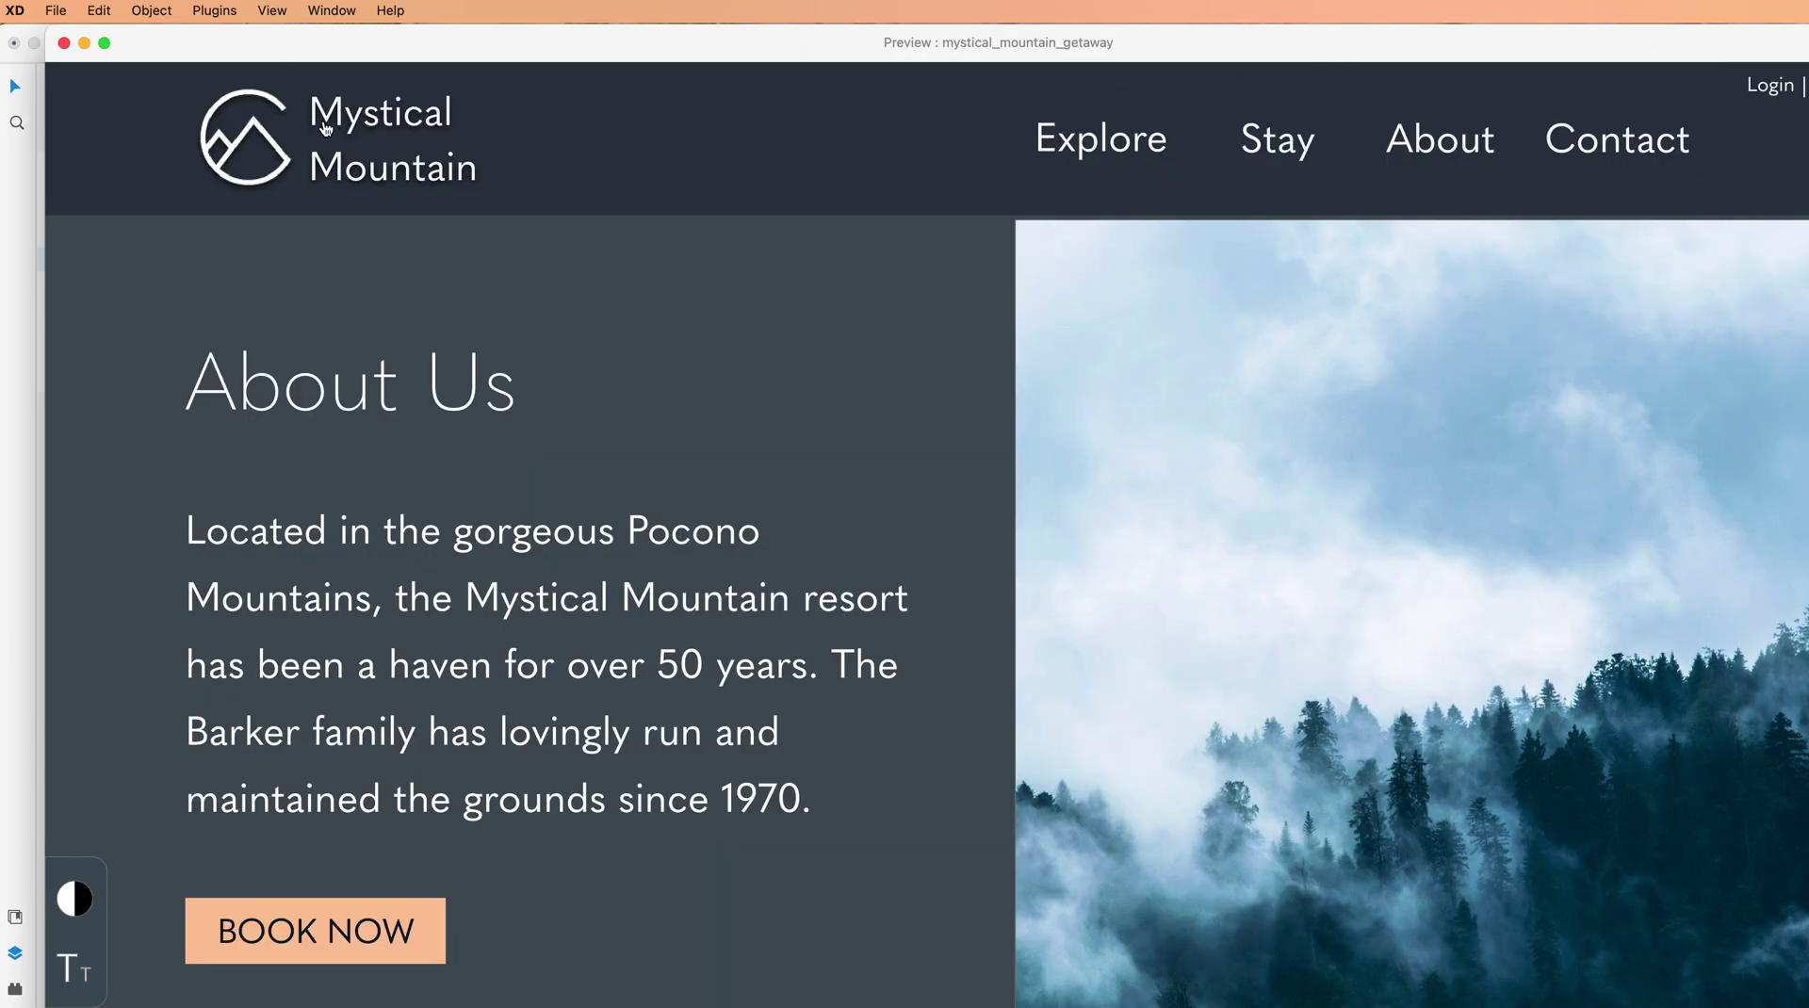
left_click(356, 119)
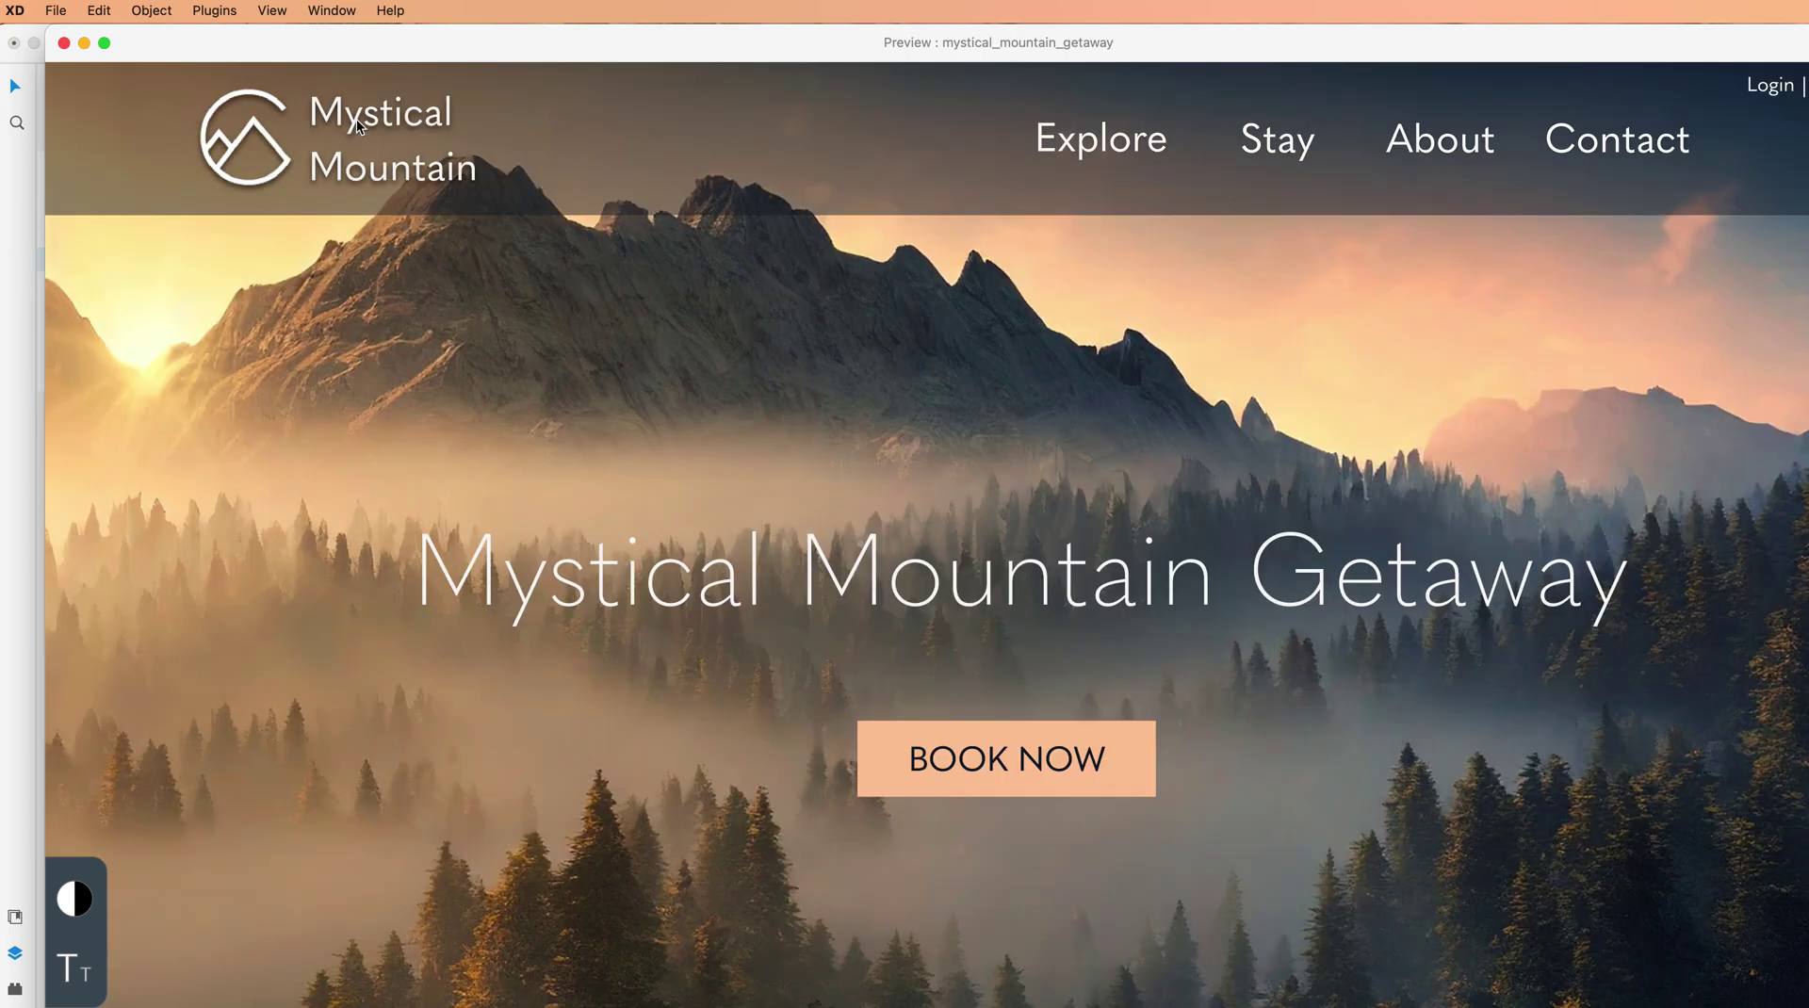
left_click(64, 43)
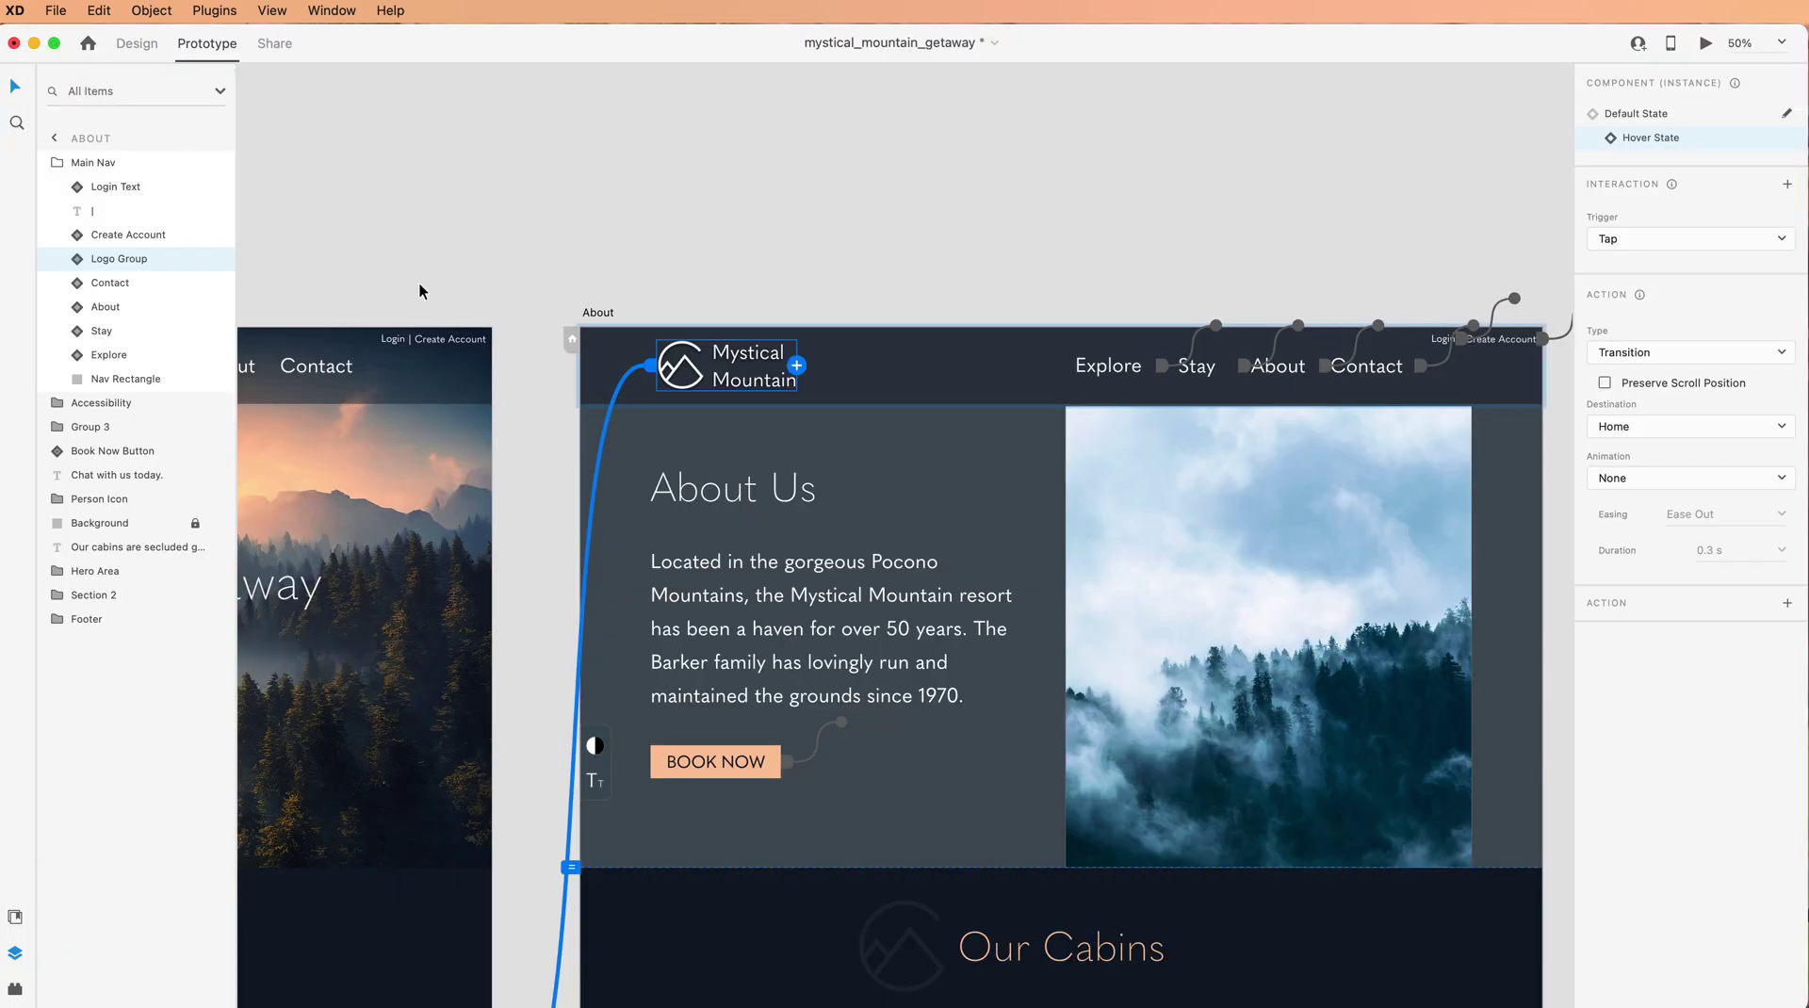
Mark the Home artboard as the start of Flow 1 at 100% zoom.
scroll(418, 281, "left", 5)
scroll(418, 281, "left", 5)
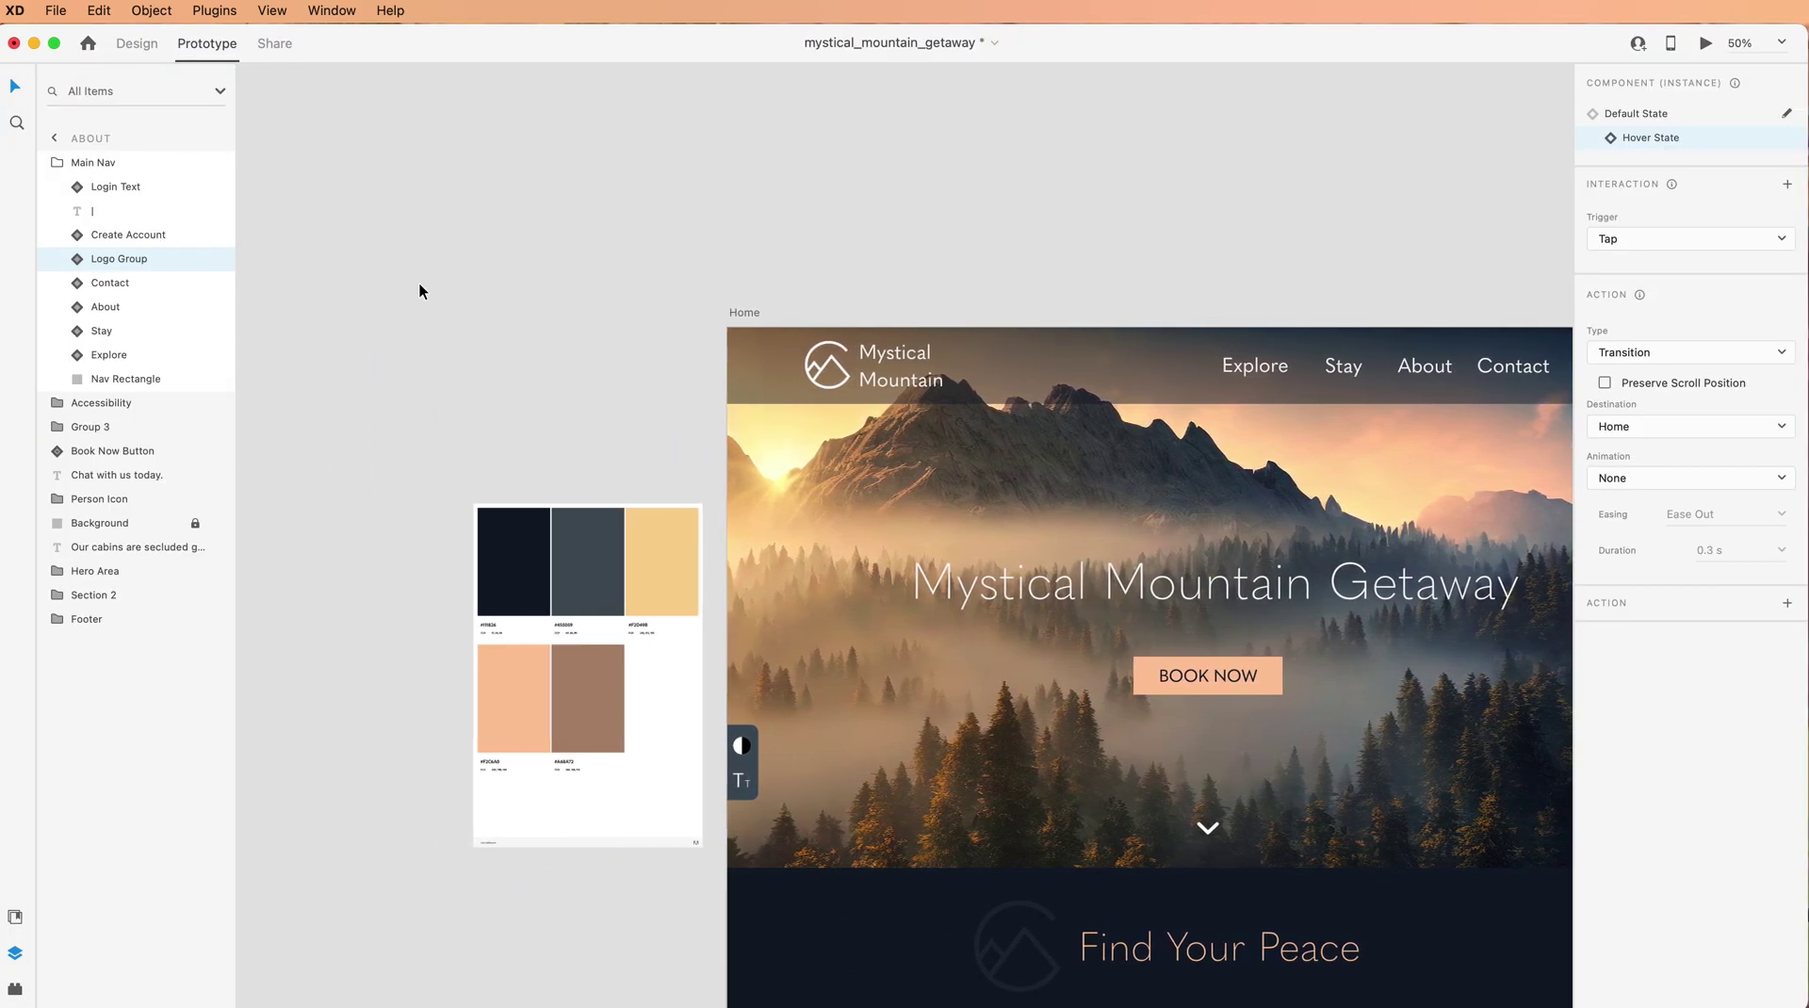
left_click(762, 314)
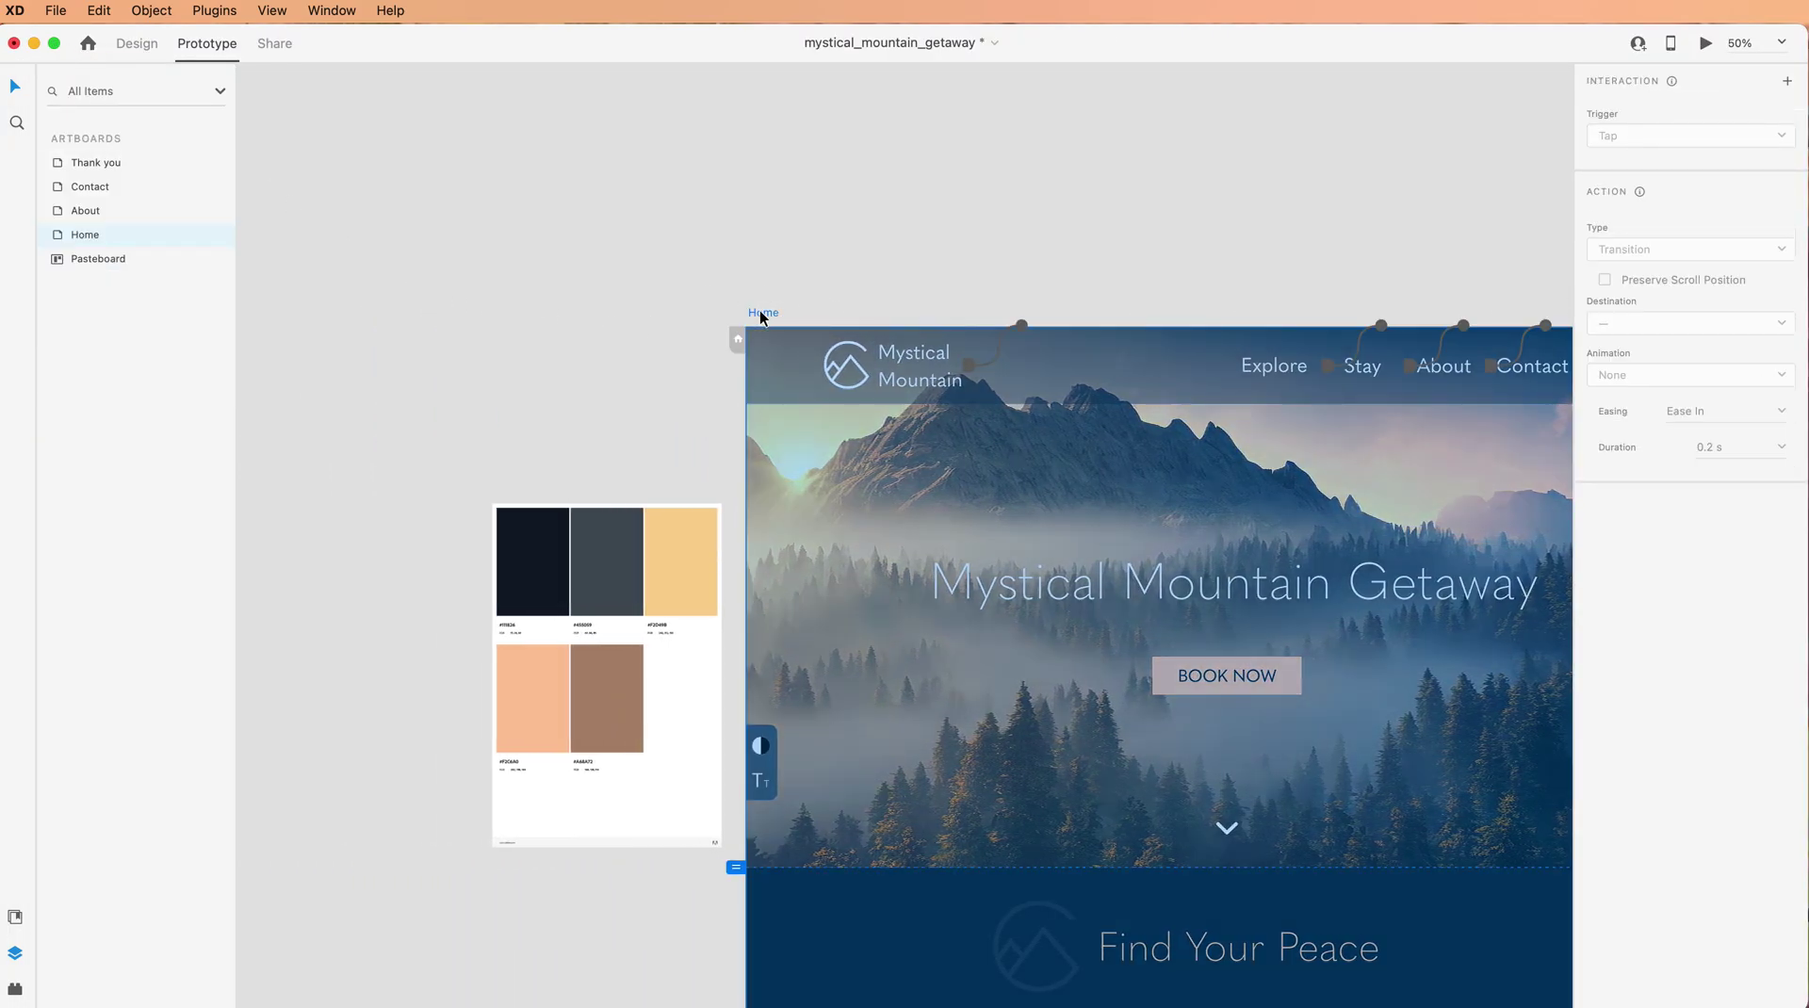
left_click(662, 301)
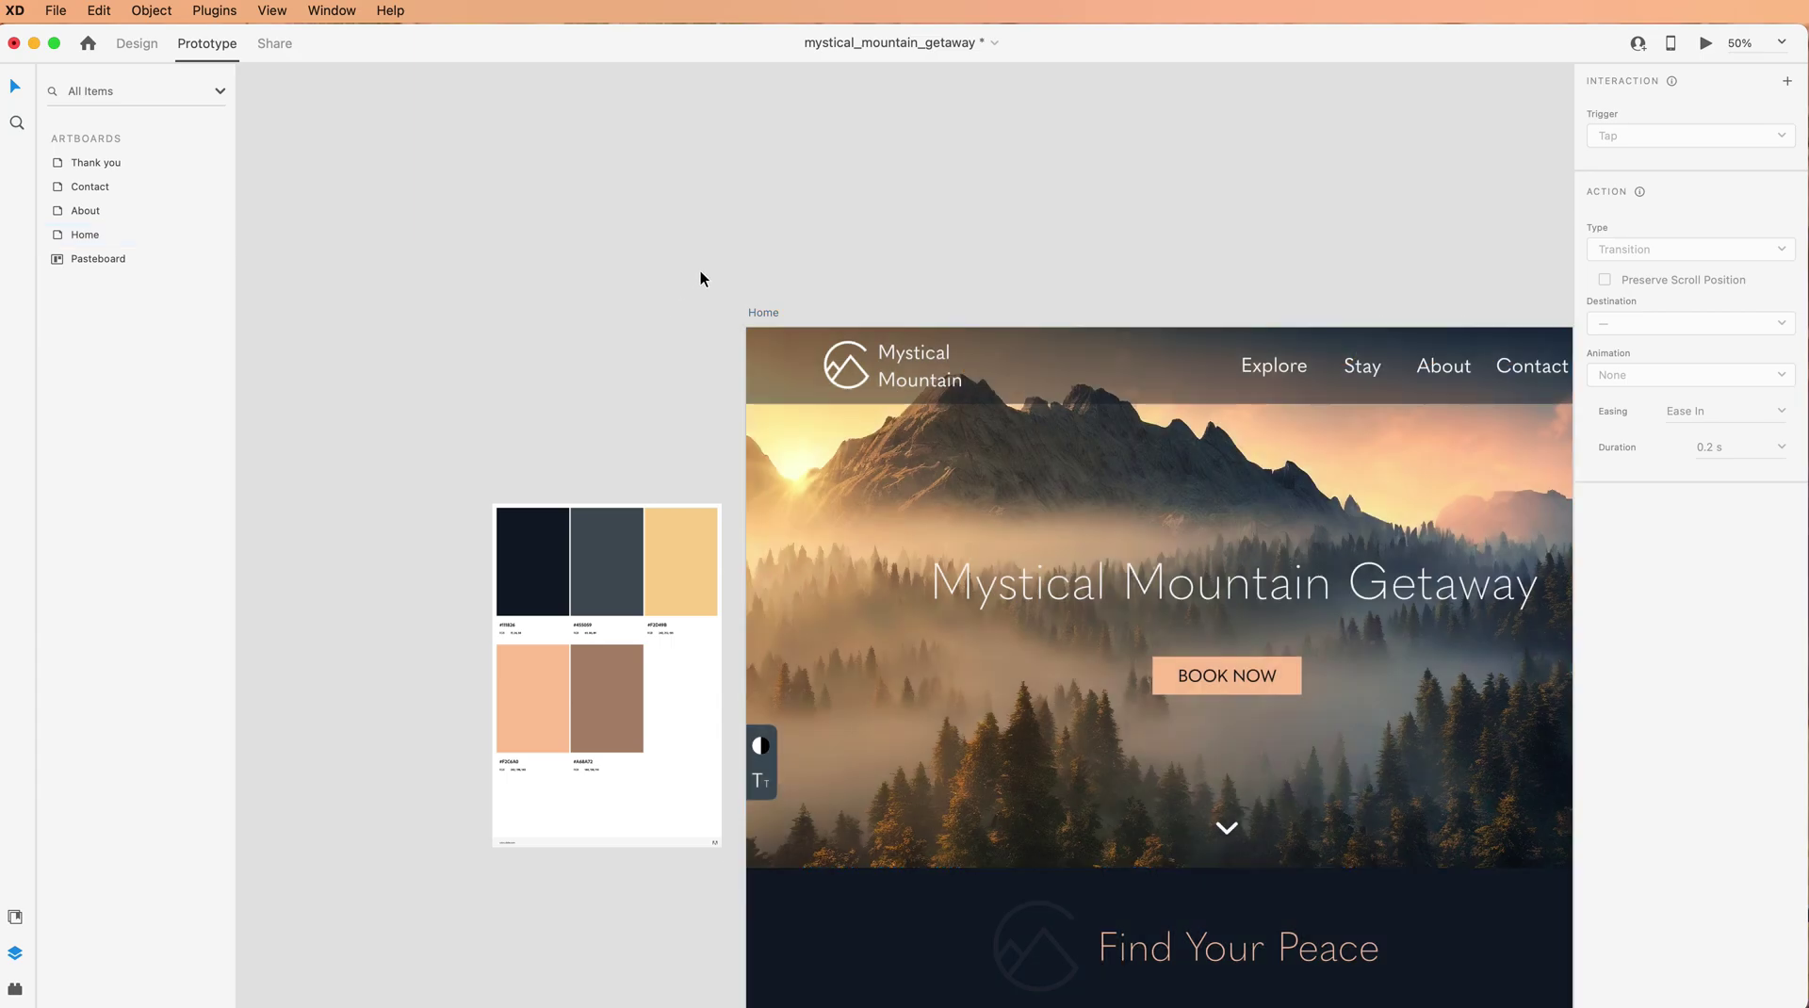
left_click(757, 314)
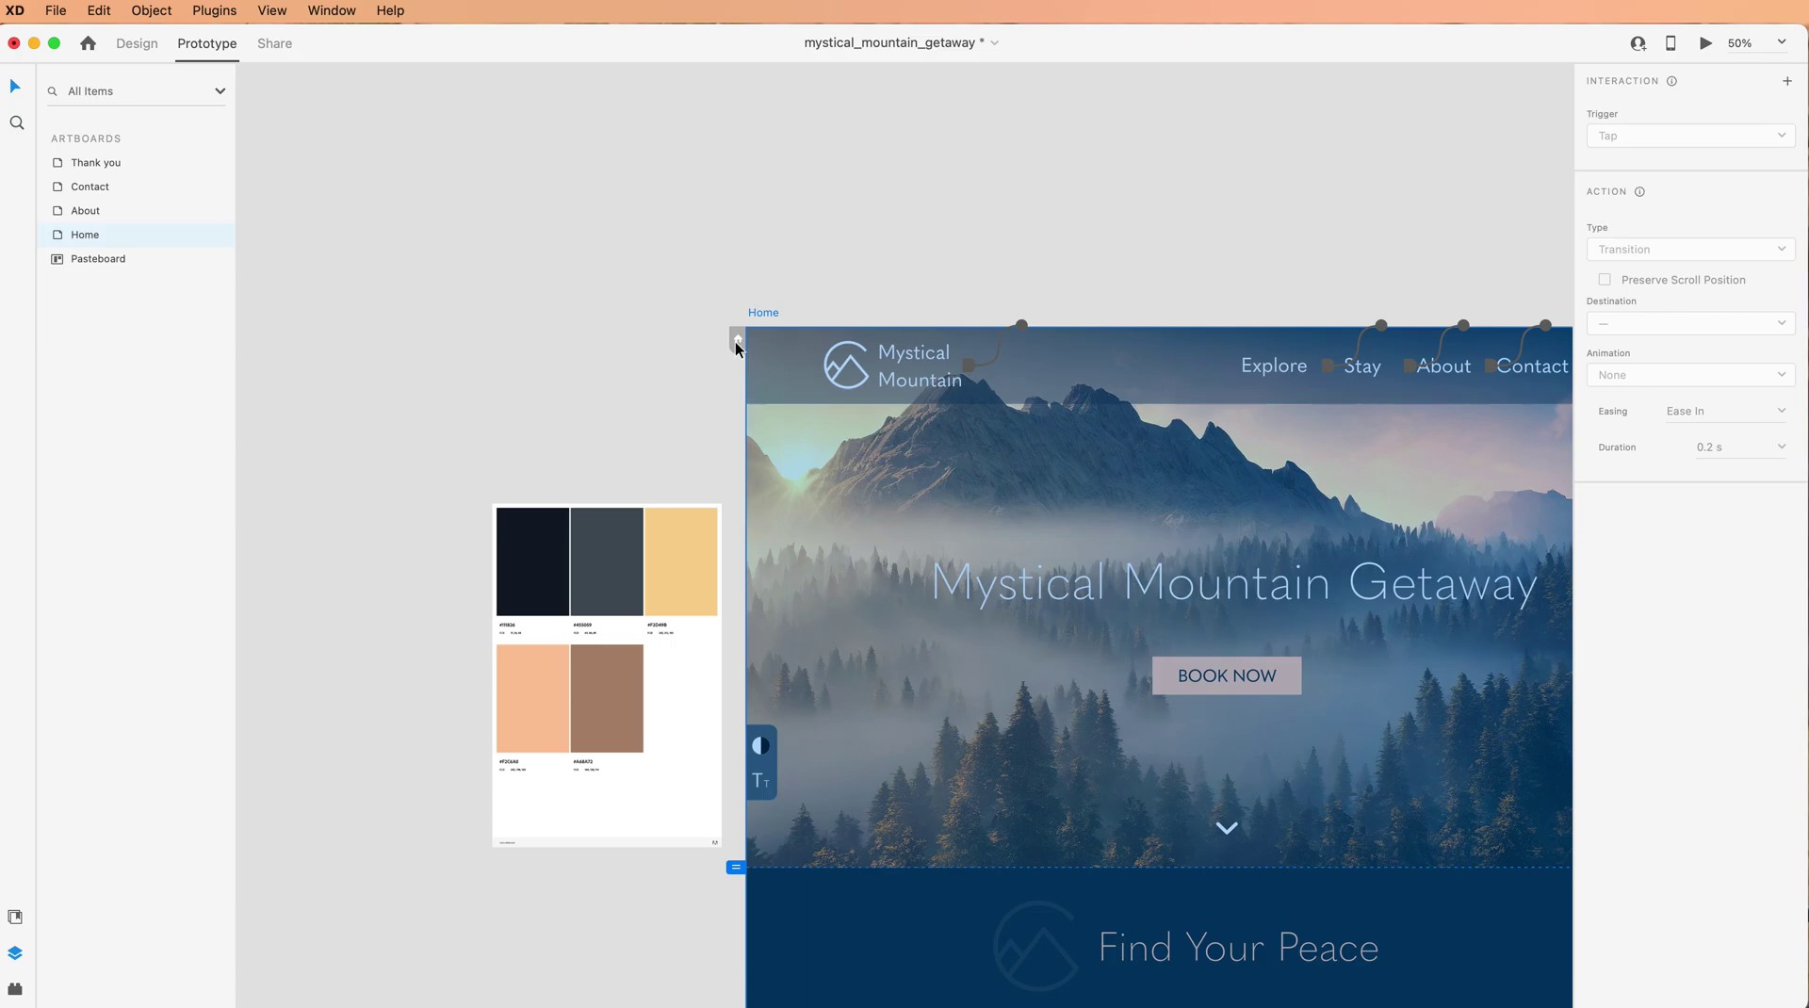
key("super+1")
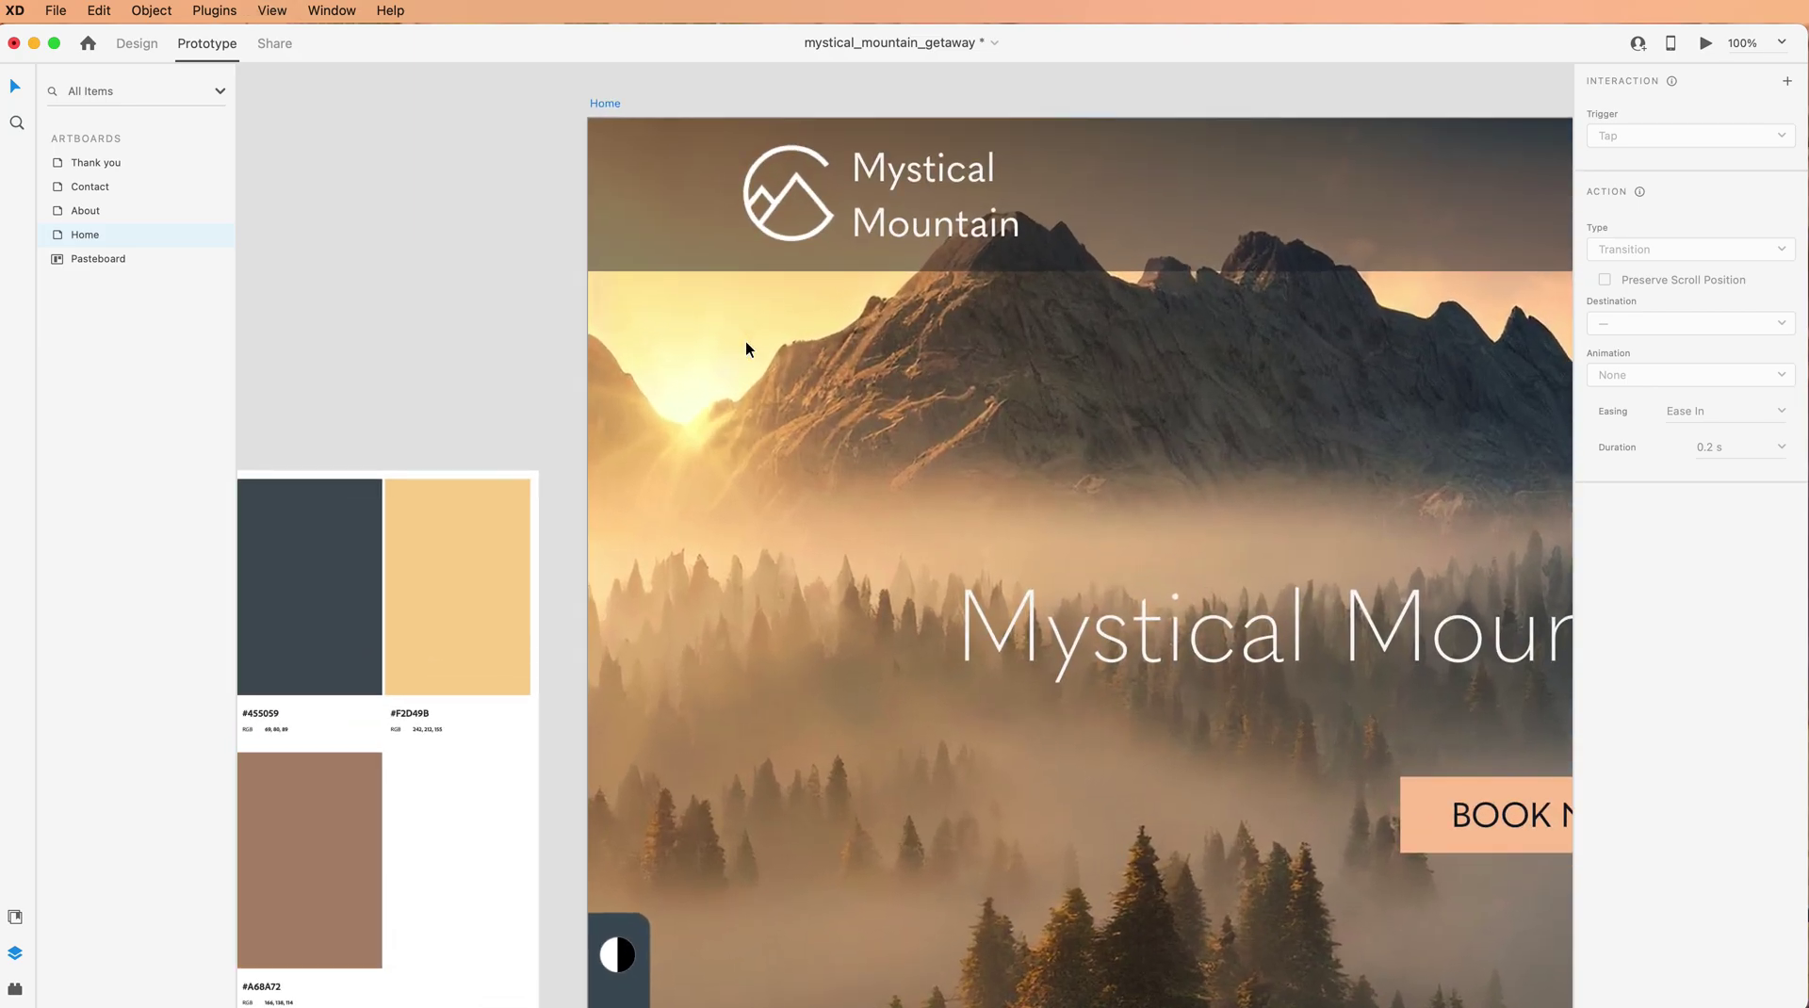
left_click(745, 341)
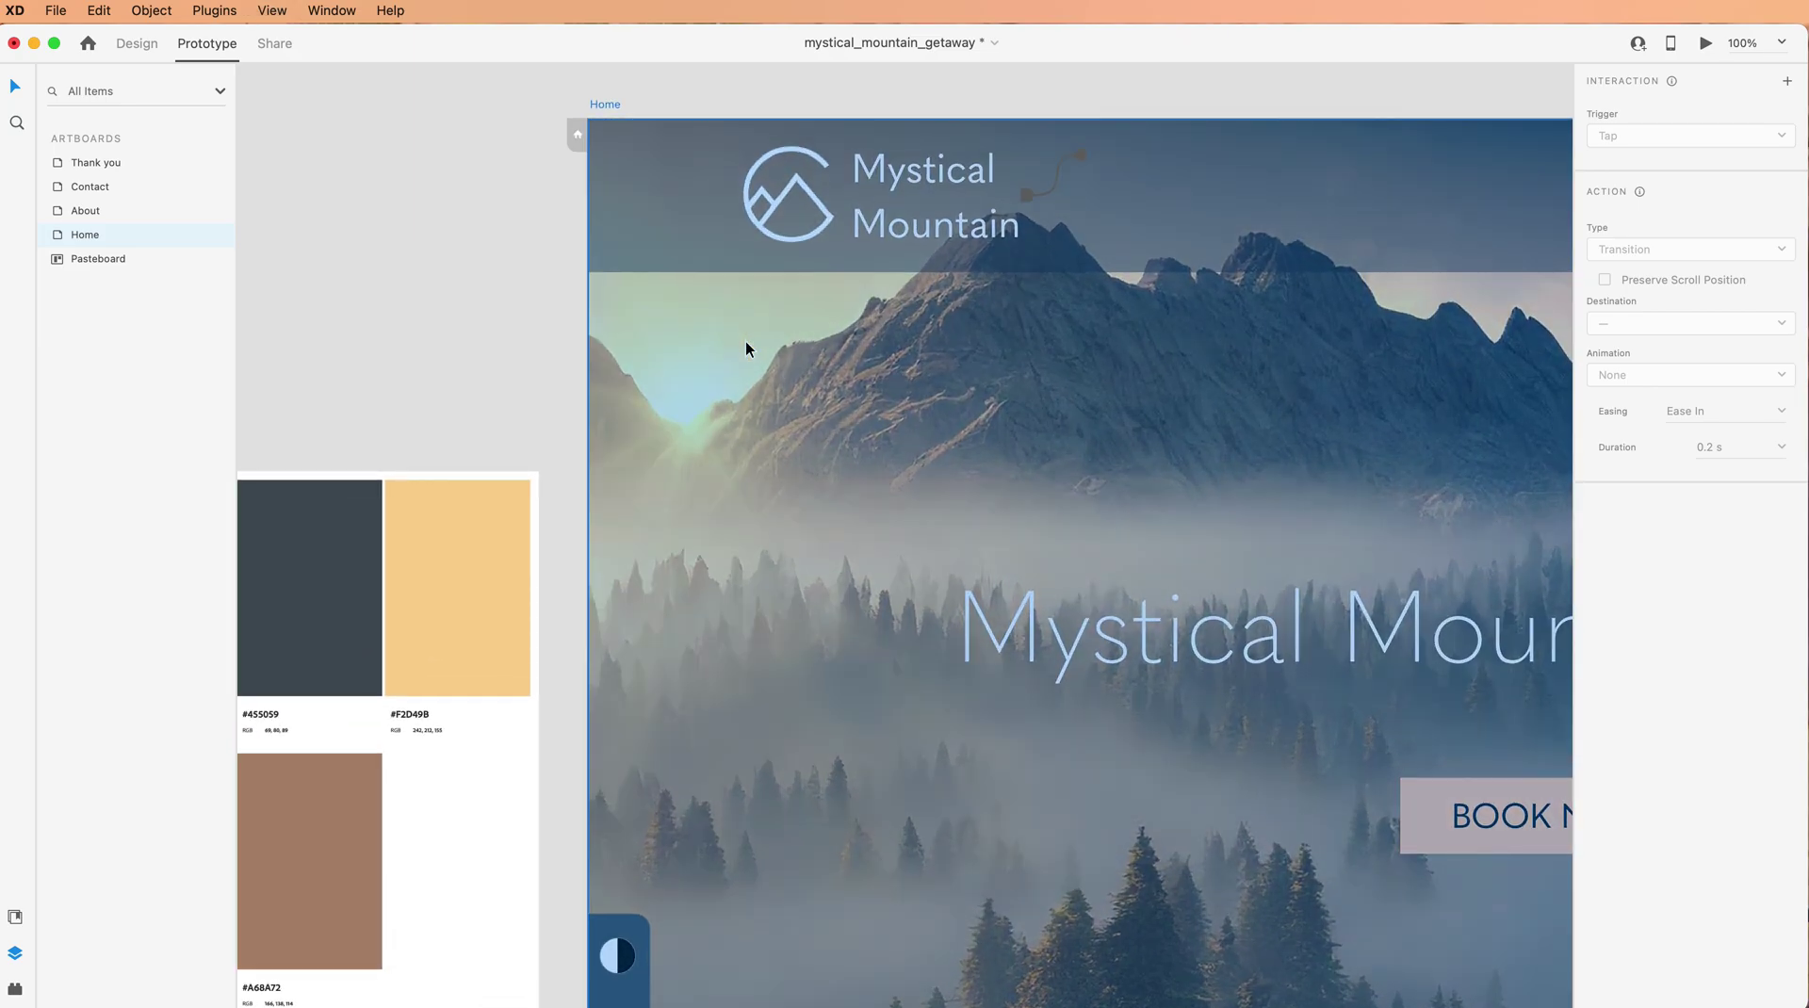
left_click(579, 133)
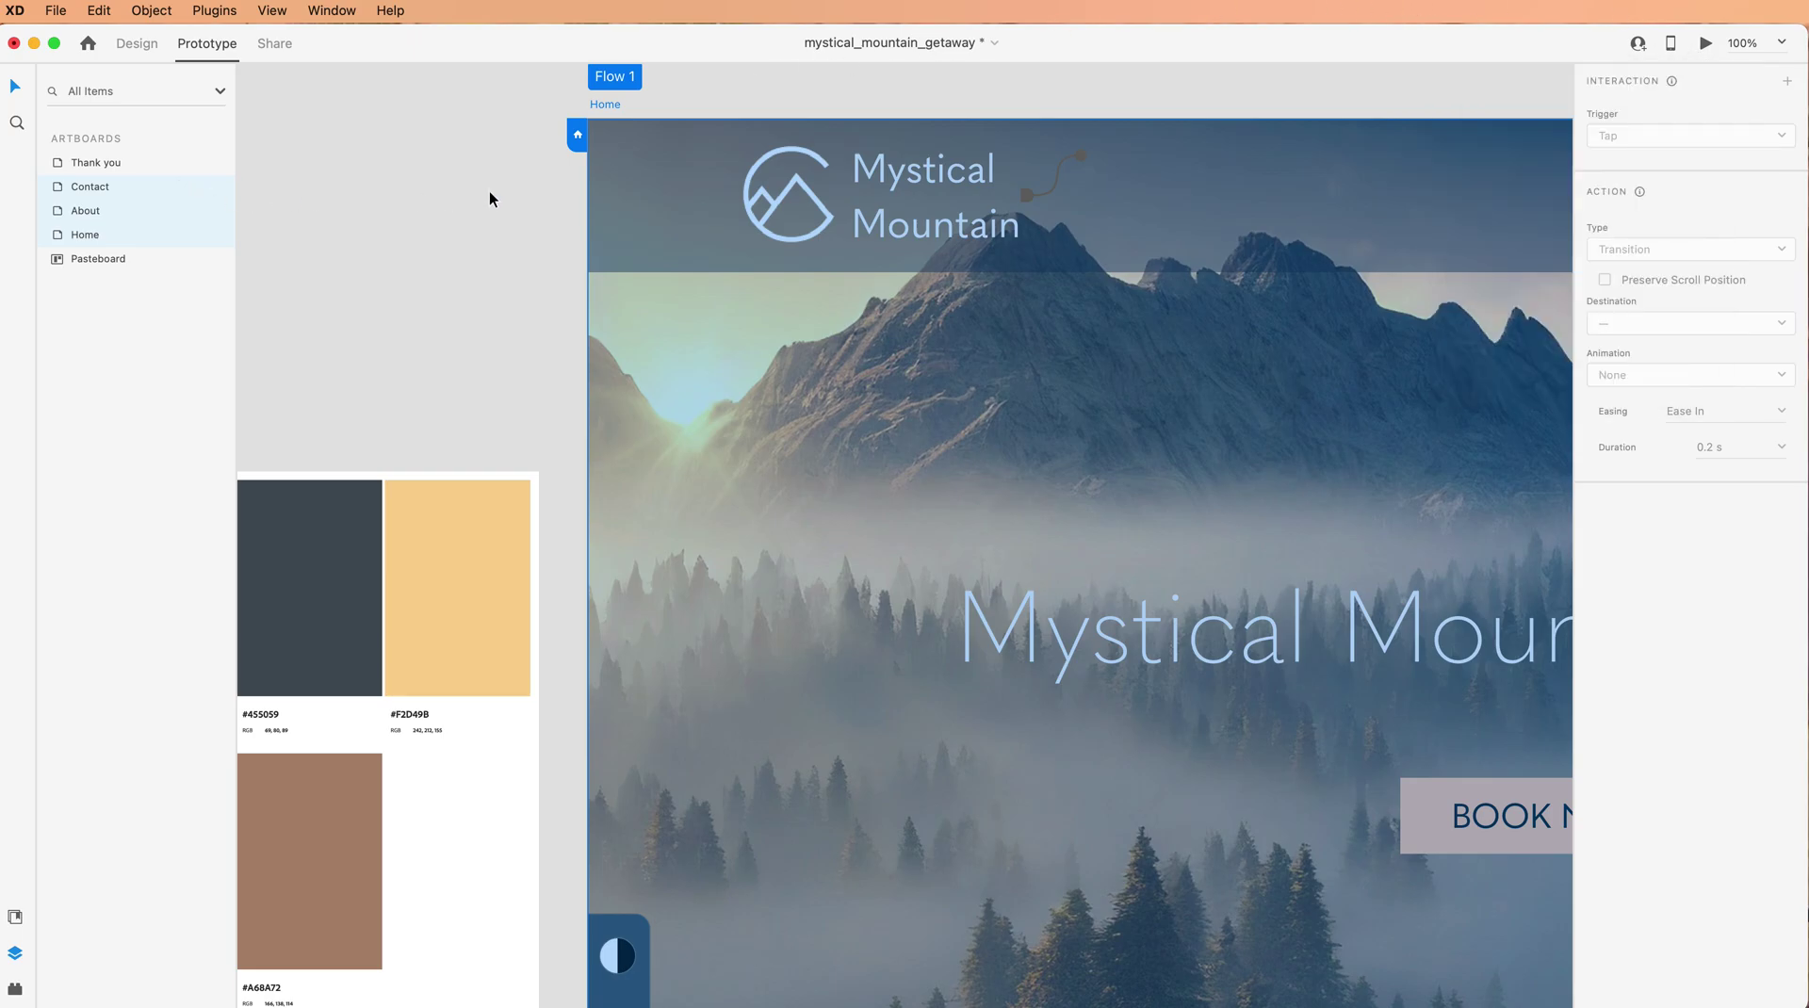
Save the mystical_mountain_getaway file and zoom the canvas out to 75%.
key("super+s")
left_click(490, 198)
key("super+minus")
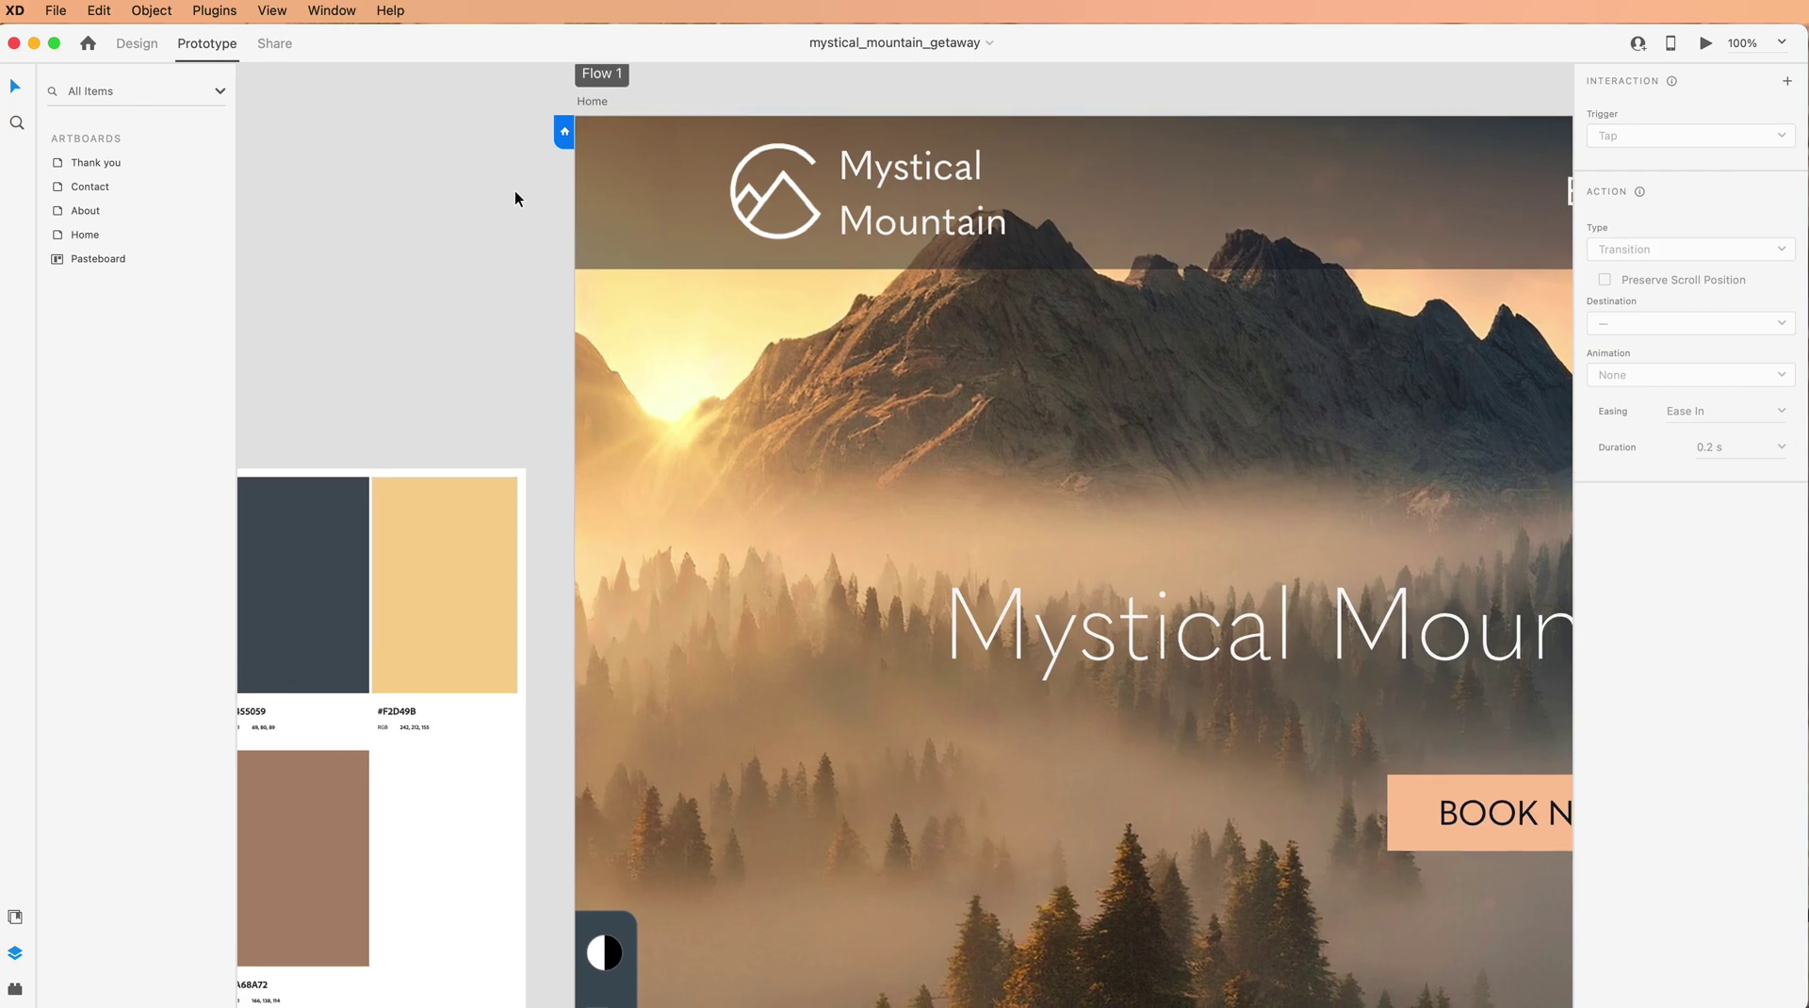